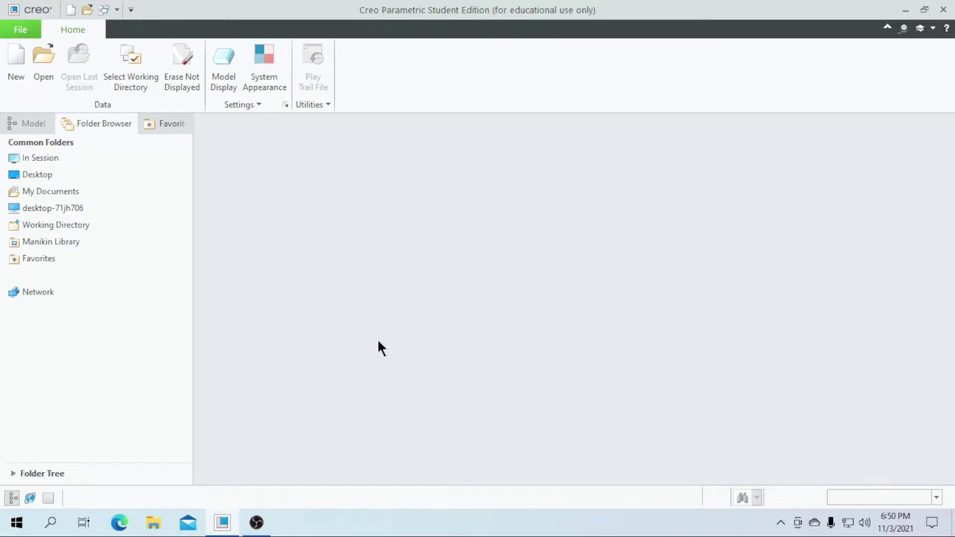
Step: Create a new solid part named circular_spring with the default template turned off
{"action": "left_click", "coordinate": [16, 70]}
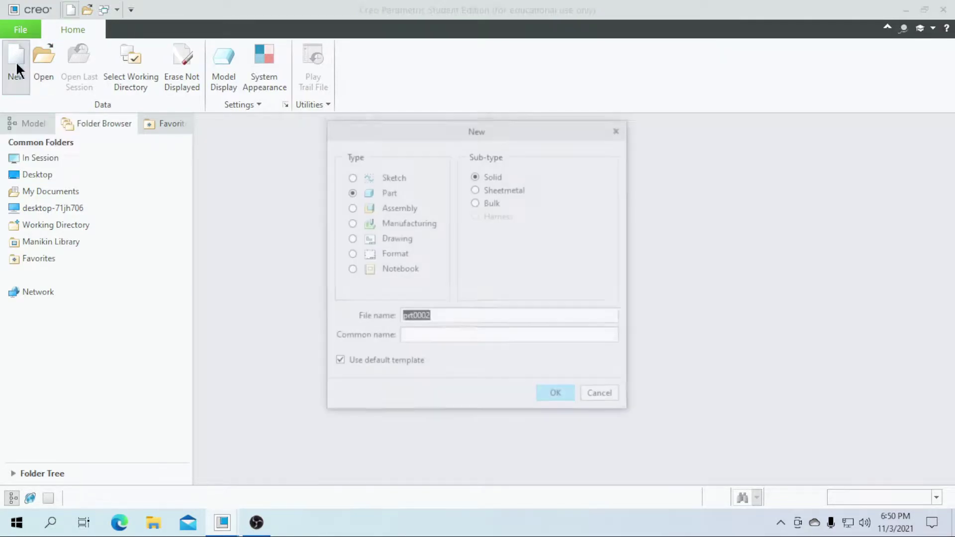
{"action": "left_click", "coordinate": [355, 360]}
{"action": "double_click", "coordinate": [444, 317]}
{"action": "type", "text": "circular_spring"}
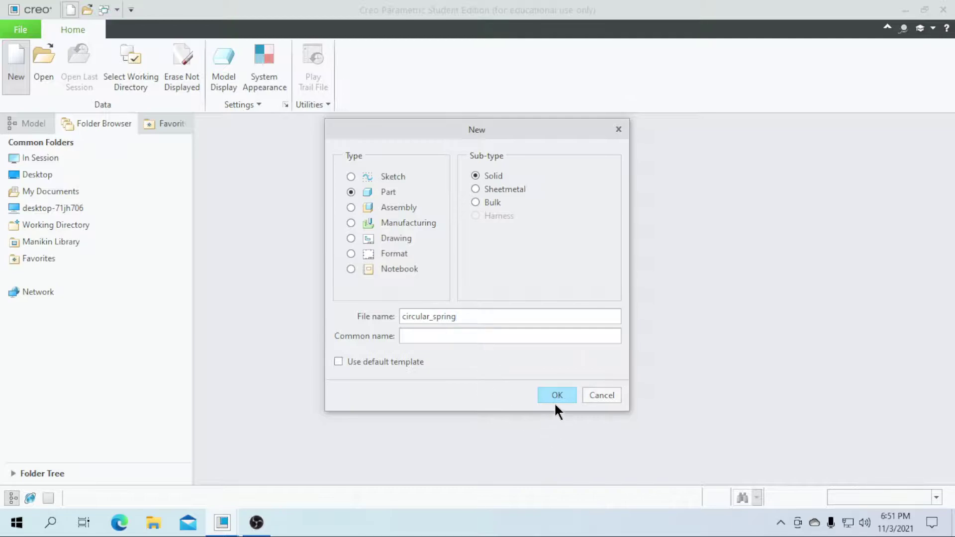
{"action": "left_click", "coordinate": [554, 396]}
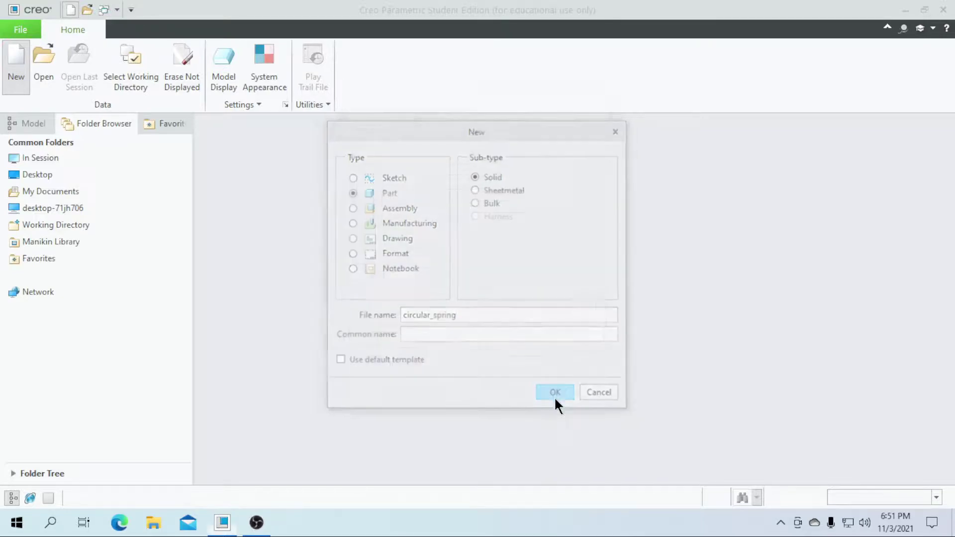
Step: Choose the mmns_part_solid template to create the part
{"action": "scroll", "coordinate": [393, 208], "scroll_direction": "down", "scroll_amount": 2}
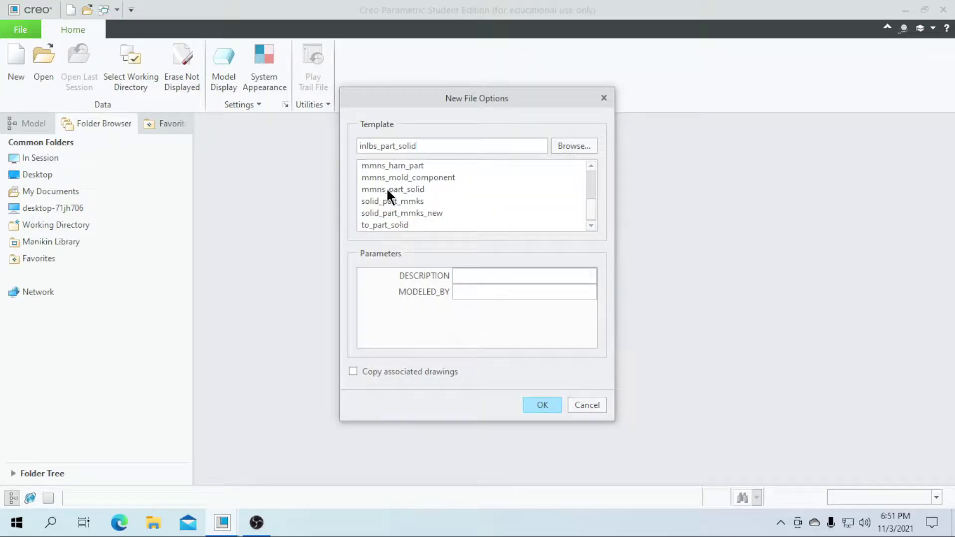
{"action": "left_click", "coordinate": [386, 188]}
{"action": "left_click", "coordinate": [540, 405]}
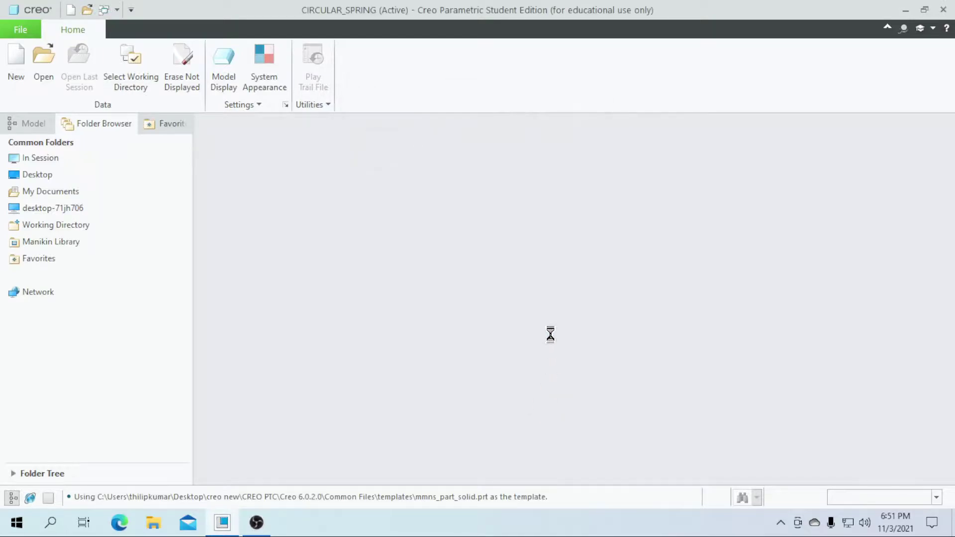
{"action": "left_click", "coordinate": [620, 135]}
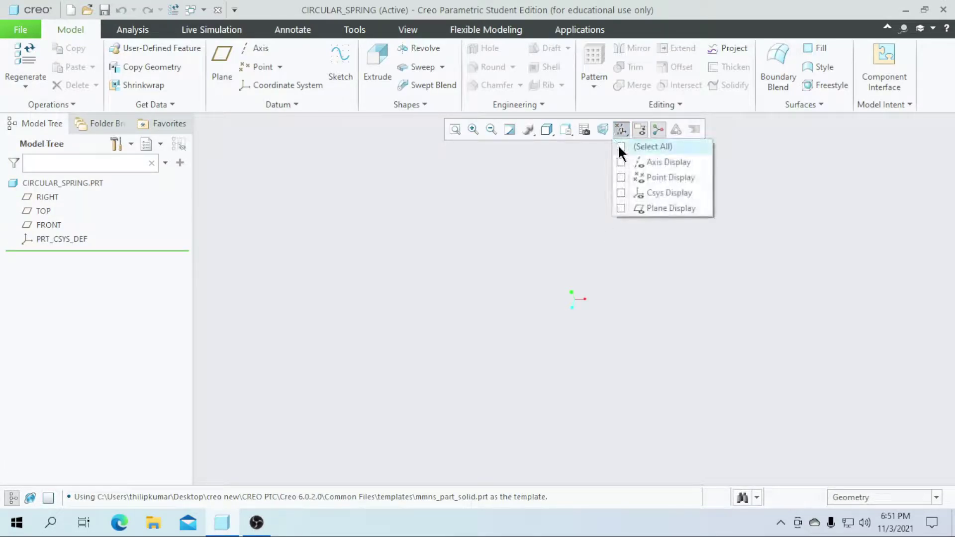
Step: Show the datum planes and start a sketch on the TOP plane
{"action": "left_click", "coordinate": [622, 146]}
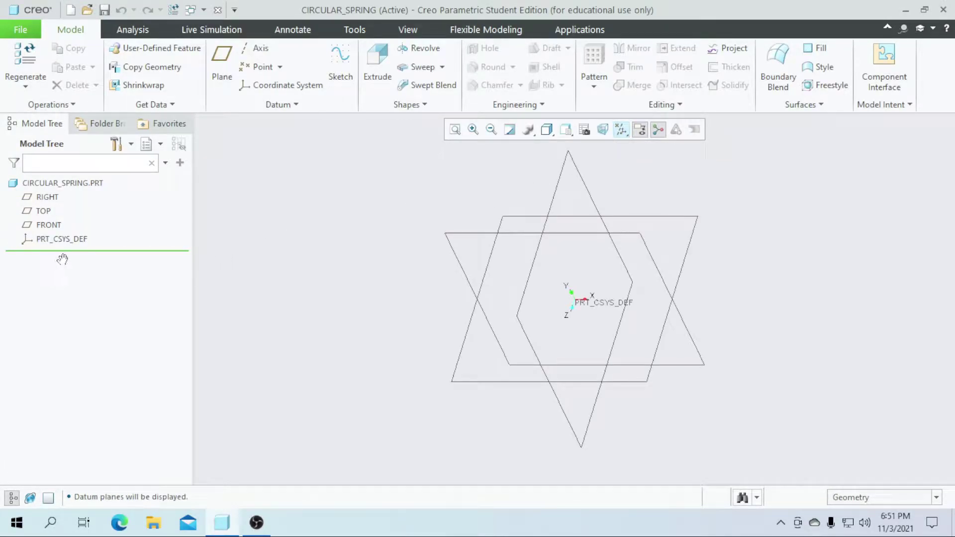
{"action": "left_click", "coordinate": [342, 72]}
{"action": "left_click", "coordinate": [500, 226]}
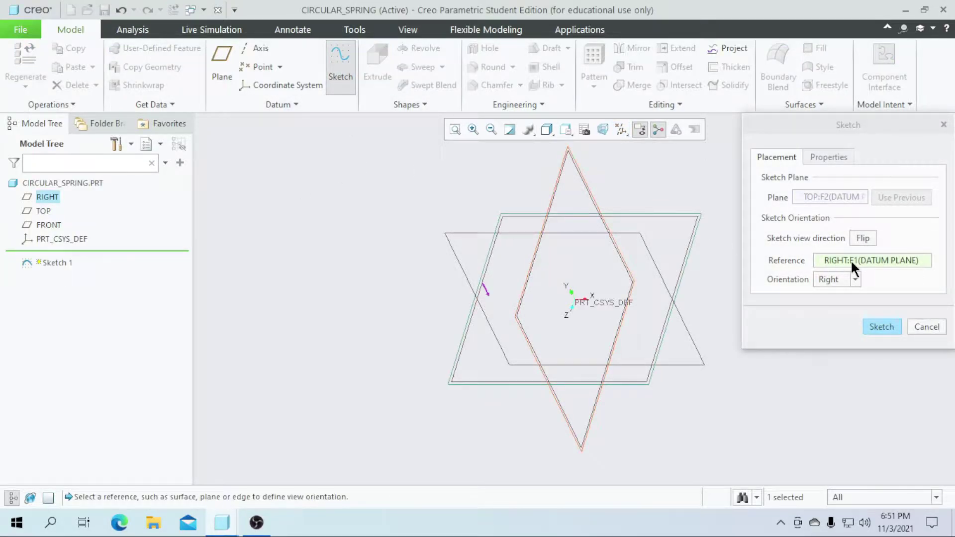
{"action": "left_click", "coordinate": [877, 328]}
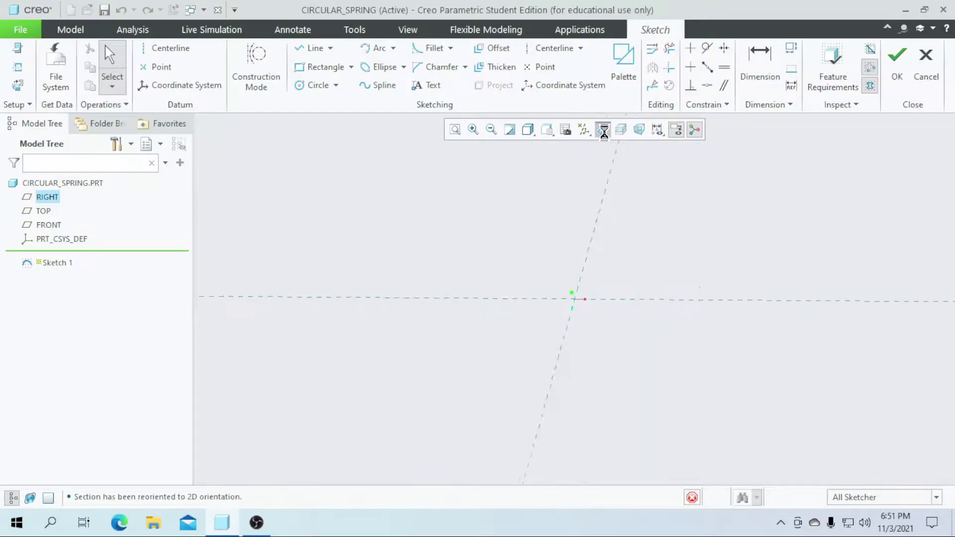
Step: Draw a circle centred on the origin with diameter 500 and finish the sketch
{"action": "left_click", "coordinate": [301, 91]}
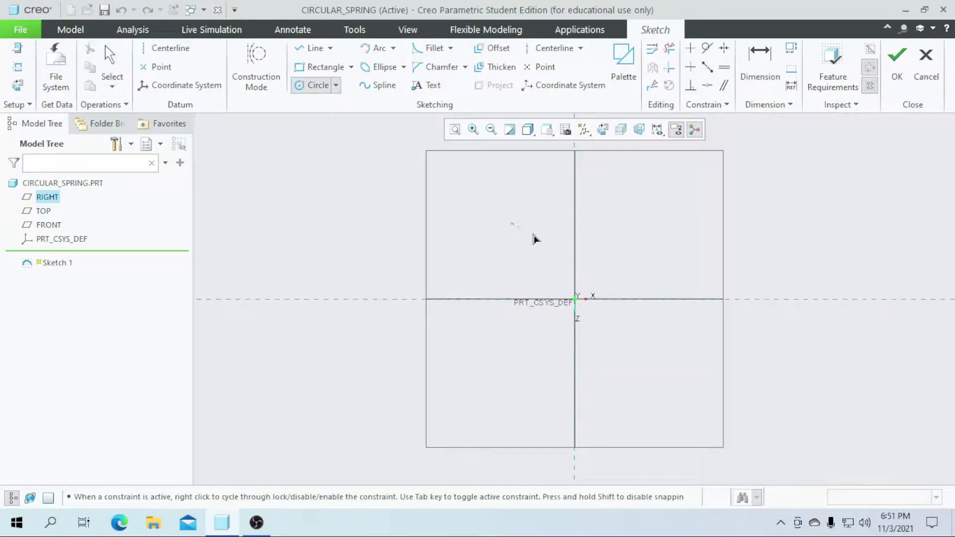
{"action": "left_click", "coordinate": [575, 299]}
{"action": "left_click", "coordinate": [617, 381]}
{"action": "middle_click", "coordinate": [458, 249]}
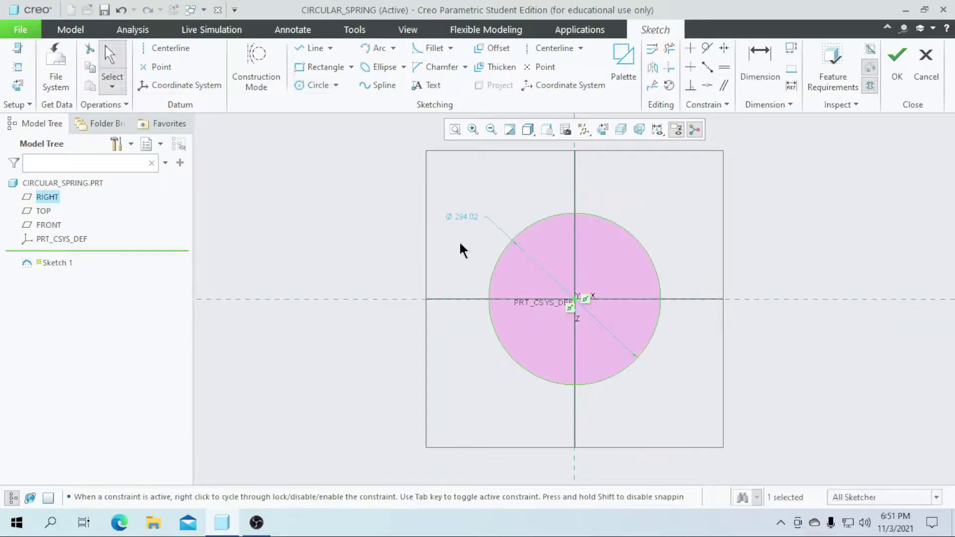
{"action": "left_click", "coordinate": [469, 220]}
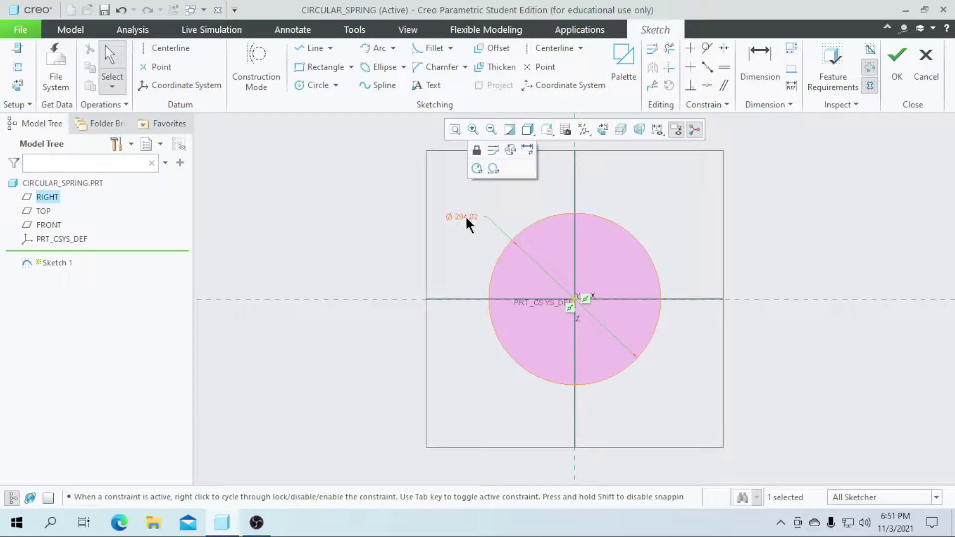
{"action": "double_click", "coordinate": [467, 218]}
{"action": "type", "text": "5"}
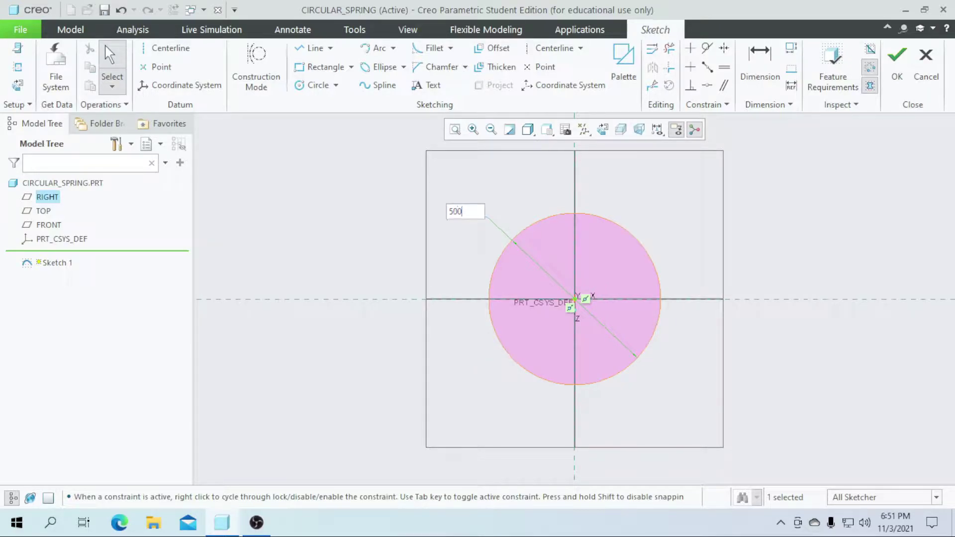
{"action": "type", "text": "00"}
{"action": "key", "text": "Return"}
{"action": "left_click", "coordinate": [900, 87]}
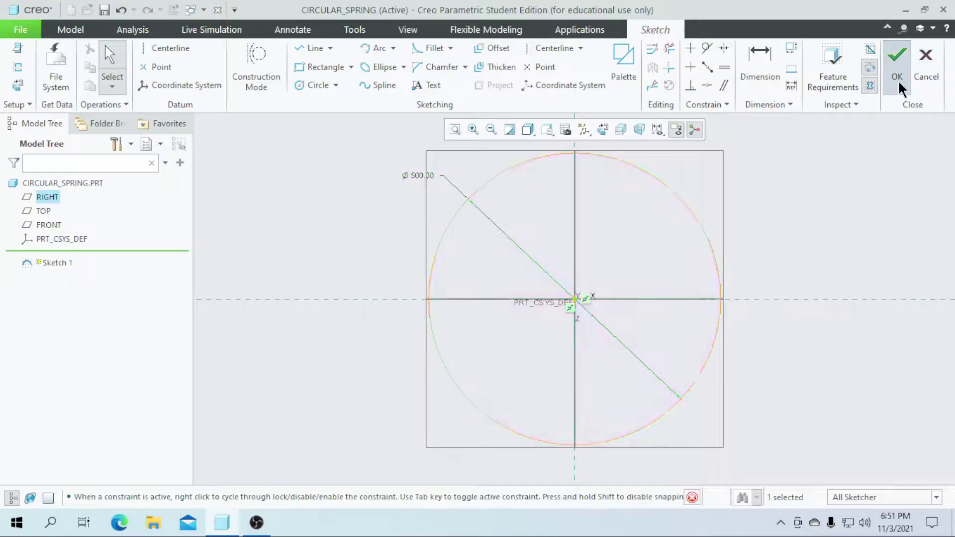
Step: Start a sweep along the circle and open its section sketch in sketch view
{"action": "left_click", "coordinate": [413, 67]}
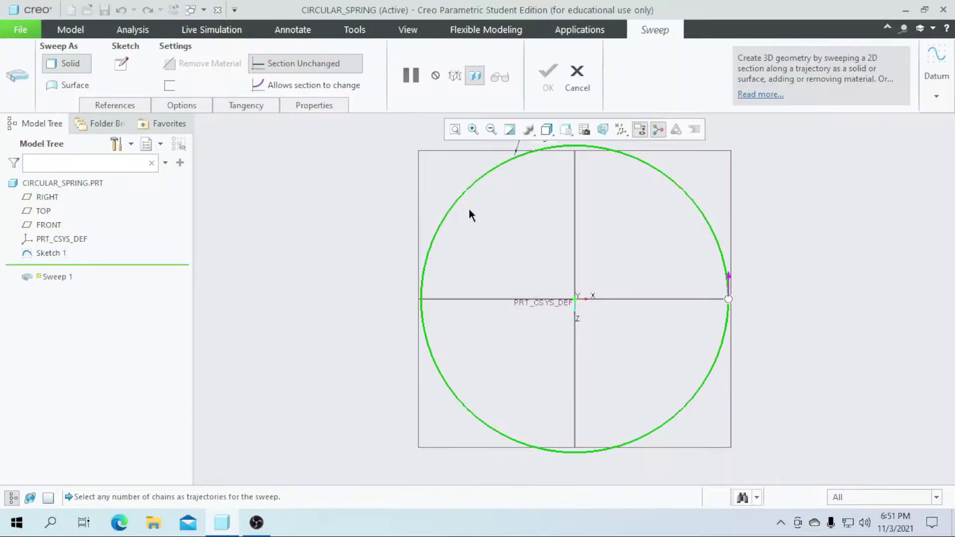
{"action": "left_click", "coordinate": [123, 64]}
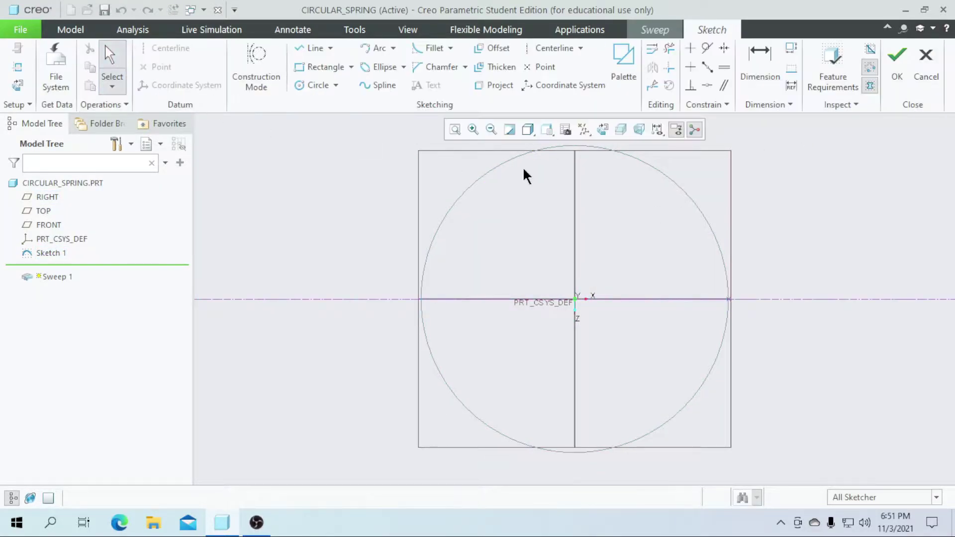
{"action": "left_click", "coordinate": [603, 129]}
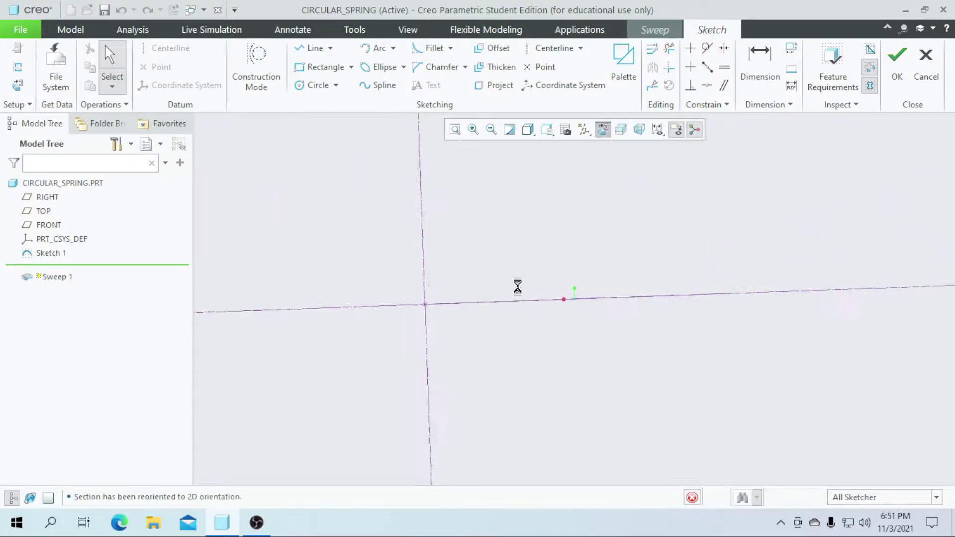
{"action": "scroll", "coordinate": [328, 344], "scroll_direction": "up", "scroll_amount": 4}
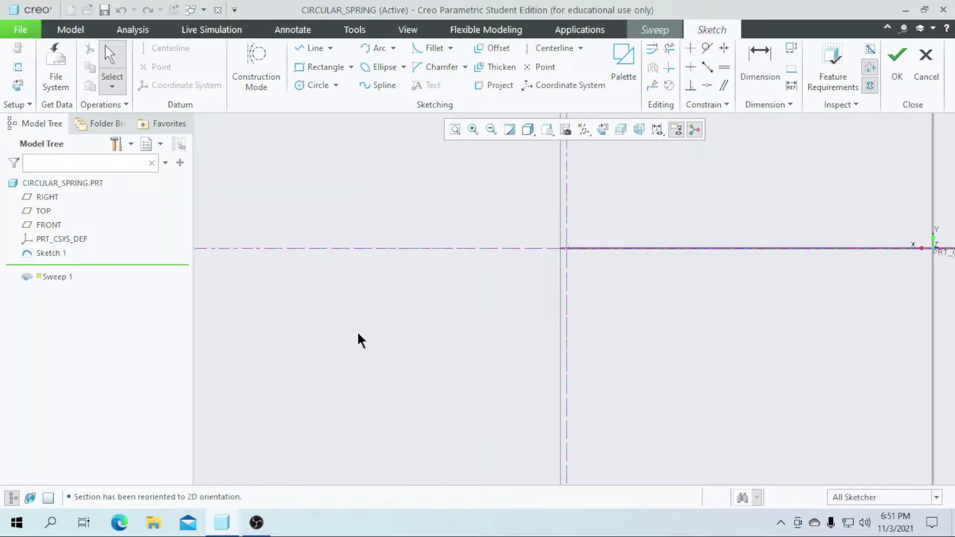
{"action": "scroll", "coordinate": [370, 348], "scroll_direction": "down", "scroll_amount": 1}
Step: Draw a line from the origin running up and to the left
{"action": "left_click", "coordinate": [306, 50]}
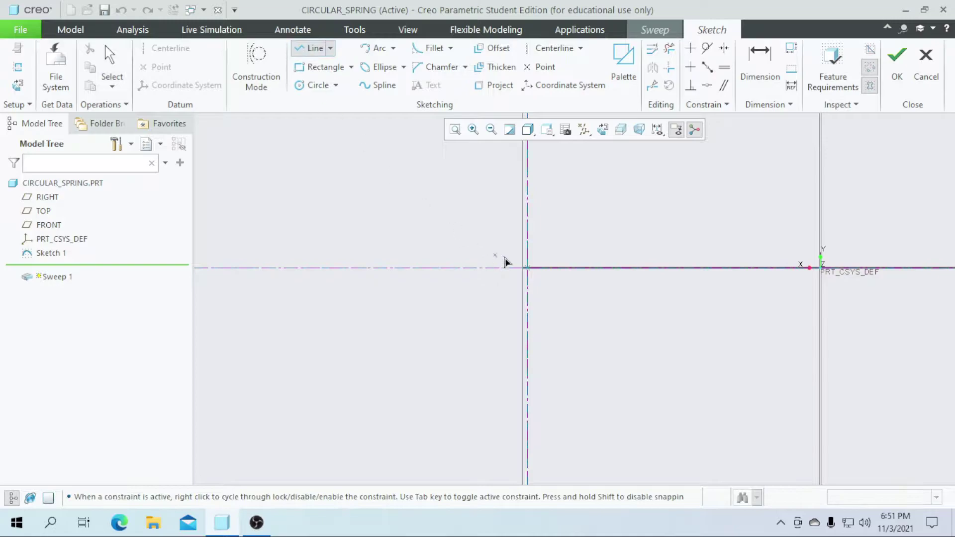
{"action": "left_click", "coordinate": [526, 268]}
{"action": "scroll", "coordinate": [388, 194], "scroll_direction": "up", "scroll_amount": 1}
{"action": "left_click", "coordinate": [371, 187]}
{"action": "middle_click", "coordinate": [402, 230]}
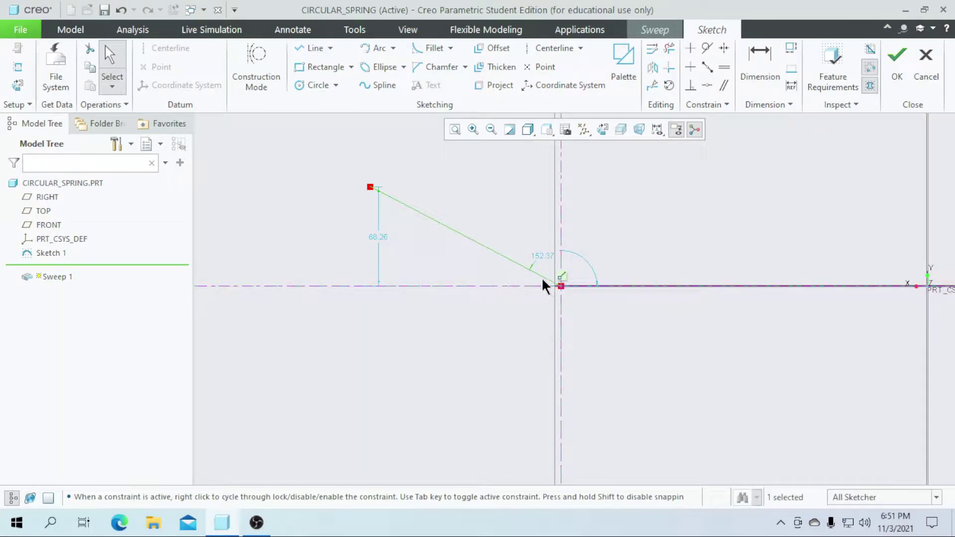
Step: Dimension the line at 25° from horizontal and 65 long
{"action": "left_click", "coordinate": [759, 73]}
{"action": "left_click", "coordinate": [495, 249]}
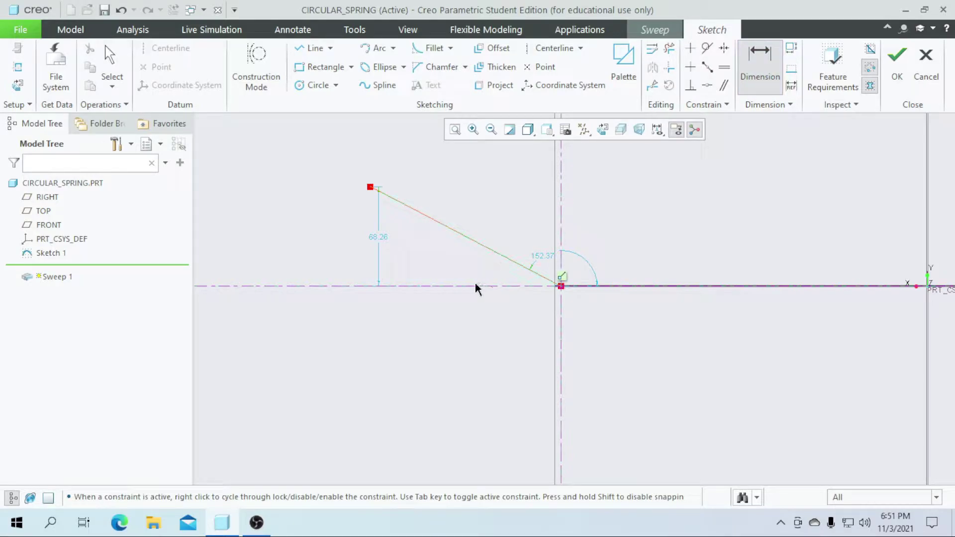
{"action": "middle_click", "coordinate": [478, 290]}
{"action": "type", "text": "25"}
{"action": "key", "text": "Return"}
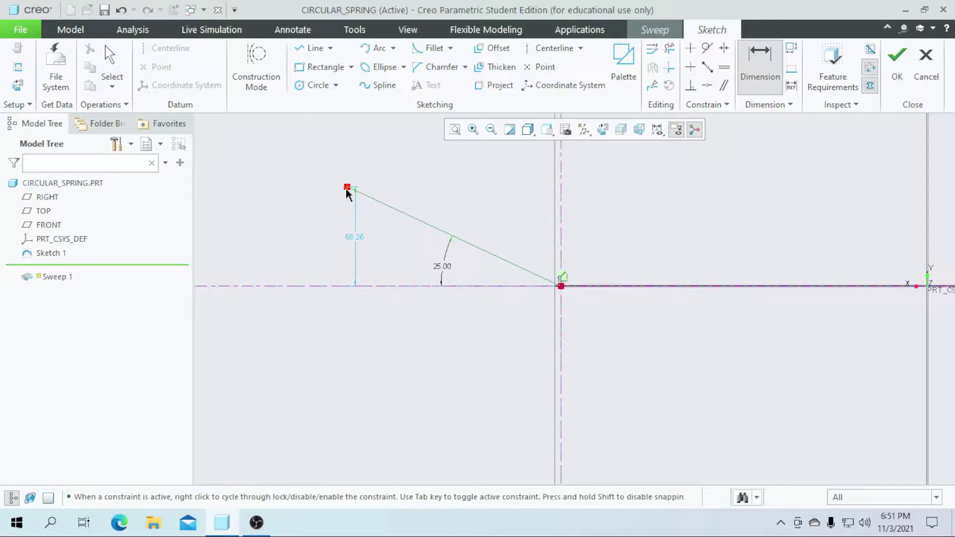
{"action": "middle_click", "coordinate": [431, 196]}
{"action": "type", "text": "6"}
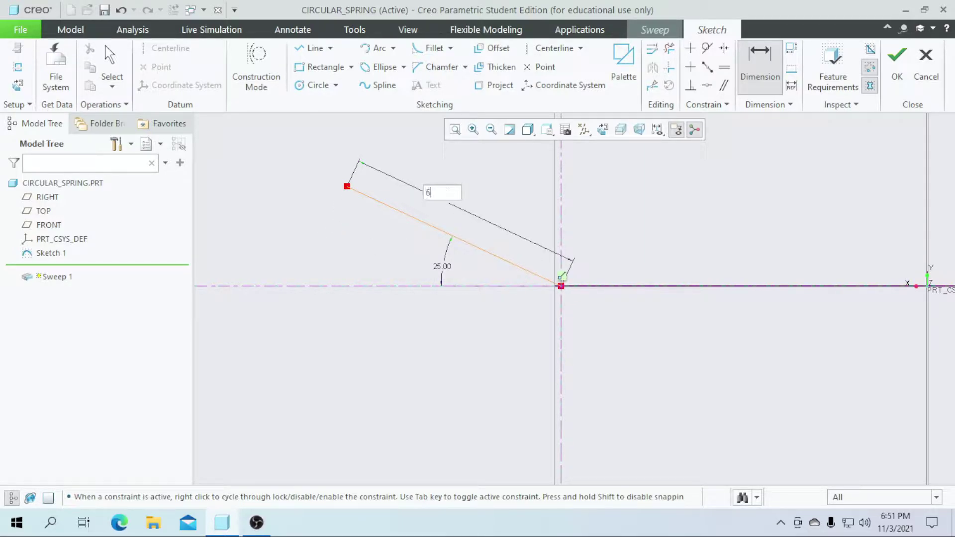
{"action": "type", "text": "5"}
{"action": "key", "text": "Return"}
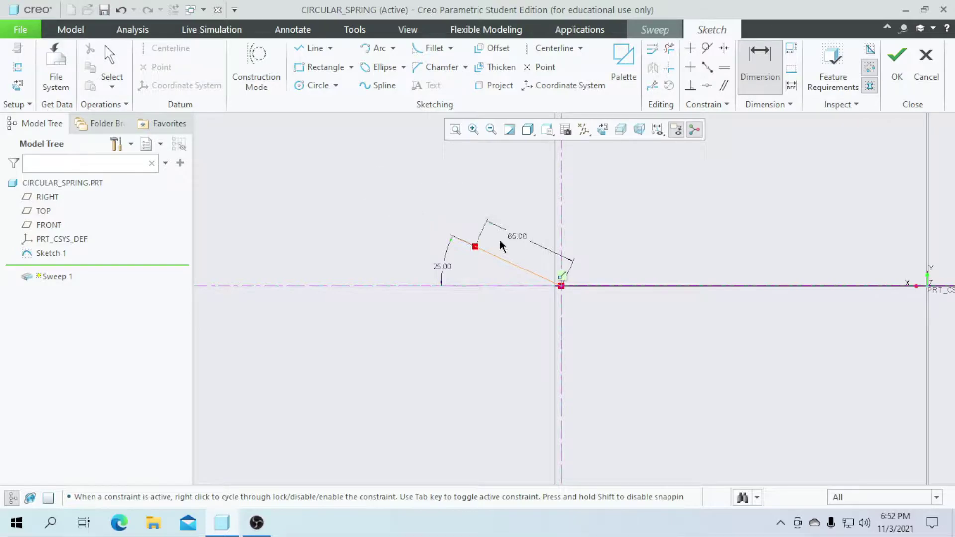
{"action": "scroll", "coordinate": [504, 275], "scroll_direction": "up", "scroll_amount": 4}
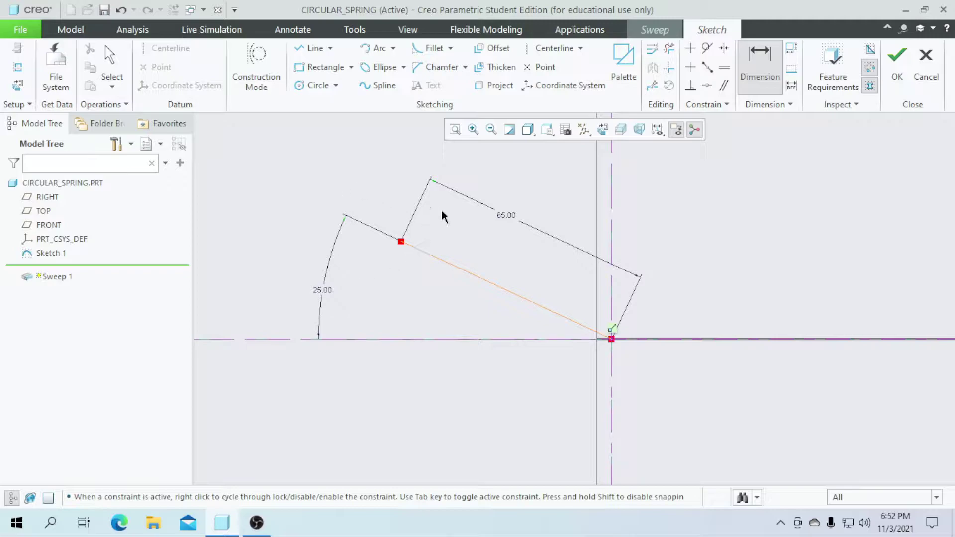
Step: Add the relation sd5=trajpar*360*50 to drive the section line's angle
{"action": "left_click", "coordinate": [371, 31]}
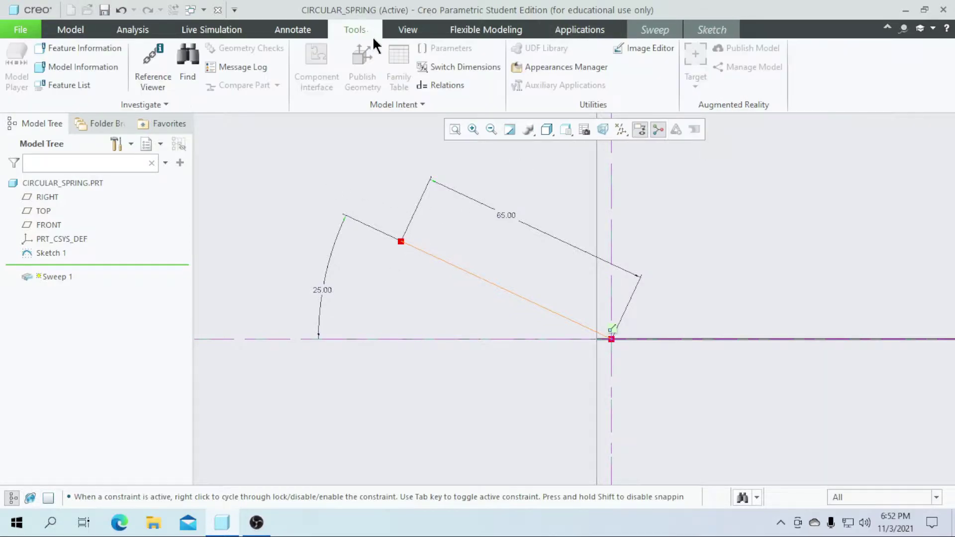
{"action": "left_click", "coordinate": [441, 85]}
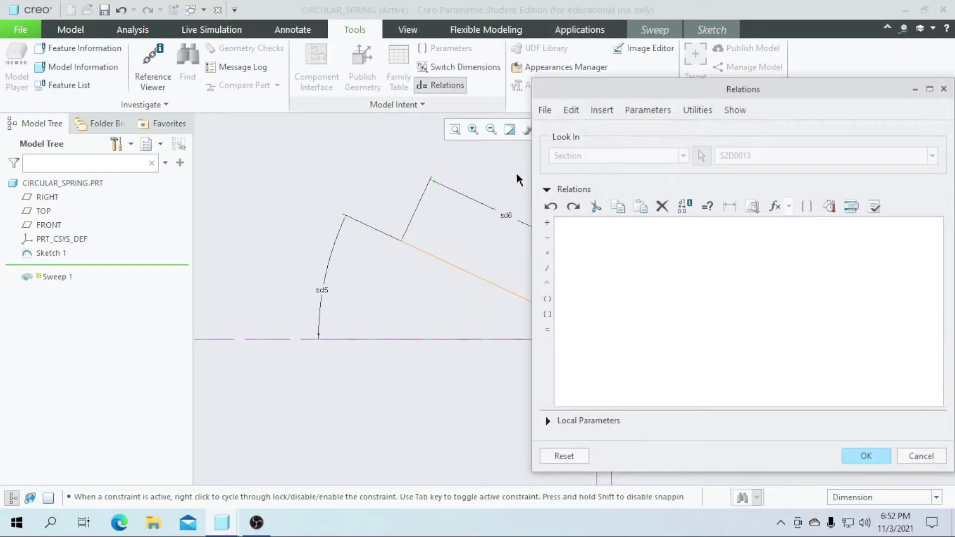
{"action": "left_click", "coordinate": [322, 289]}
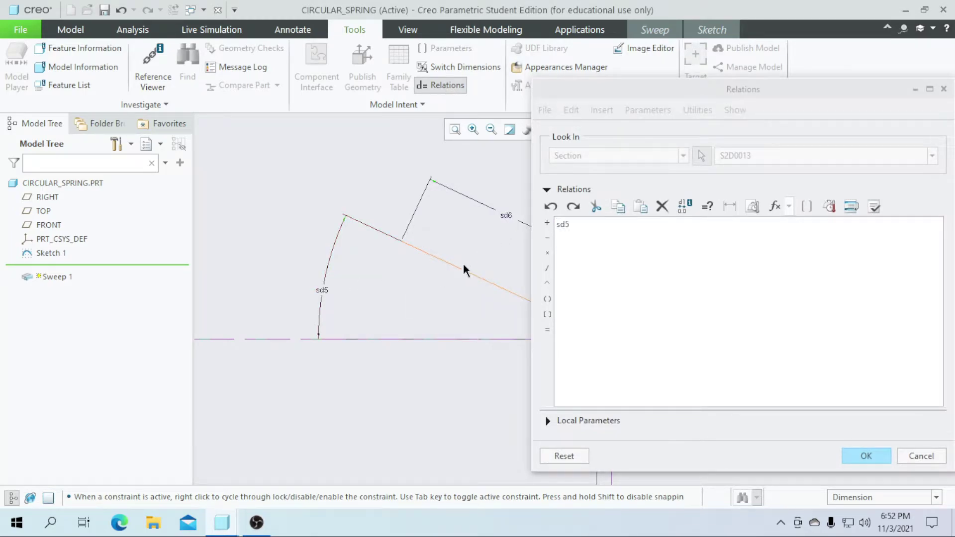
{"action": "left_click", "coordinate": [593, 233]}
{"action": "type", "text": "=trajpar*360*50"}
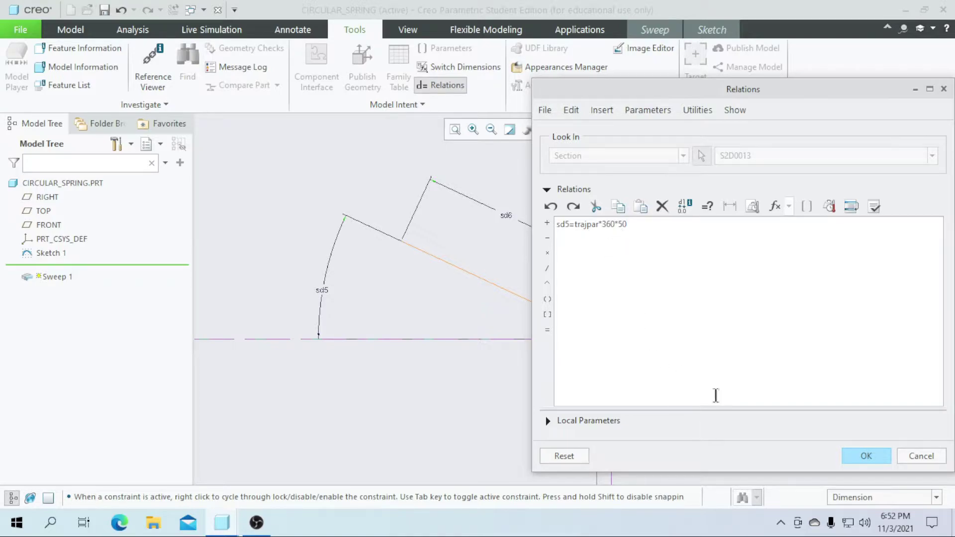
{"action": "left_click", "coordinate": [859, 458]}
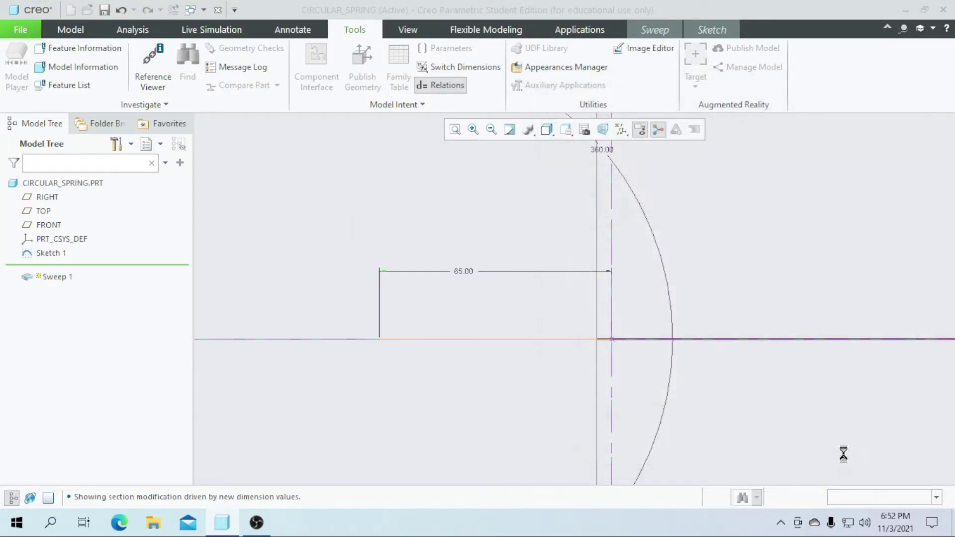
{"action": "scroll", "coordinate": [598, 372], "scroll_direction": "down", "scroll_amount": 4}
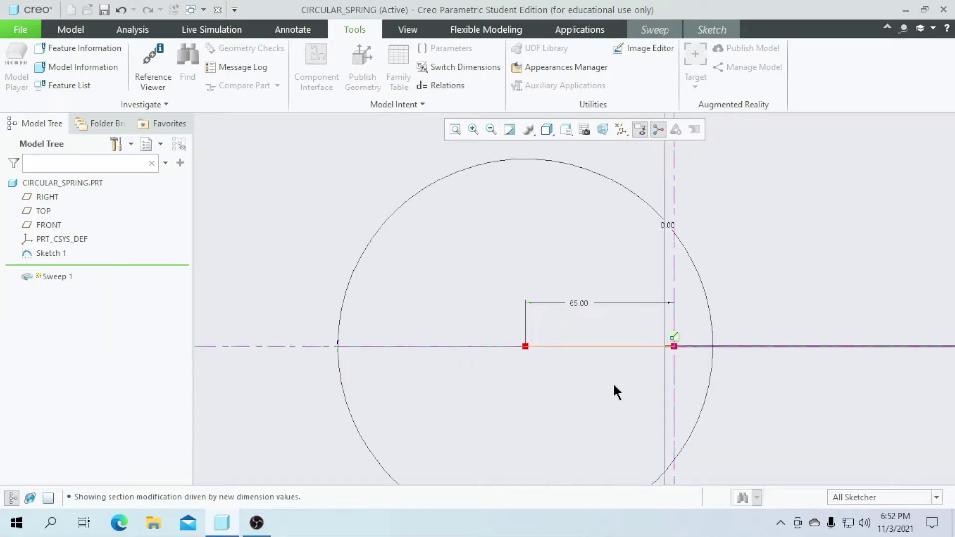
{"action": "scroll", "coordinate": [746, 392], "scroll_direction": "up", "scroll_amount": 3}
{"action": "scroll", "coordinate": [581, 361], "scroll_direction": "down", "scroll_amount": 3}
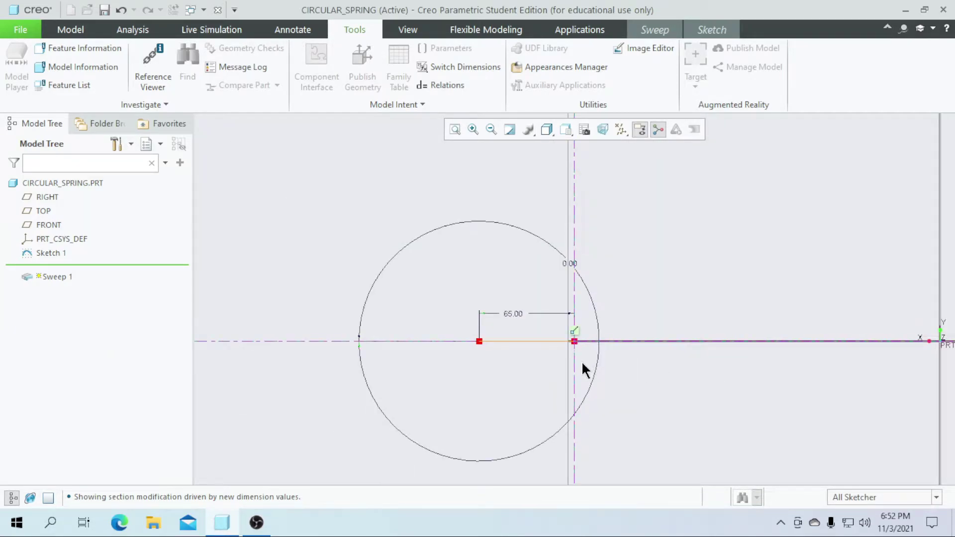
{"action": "scroll", "coordinate": [586, 358], "scroll_direction": "down", "scroll_amount": 1}
{"action": "scroll", "coordinate": [589, 351], "scroll_direction": "up", "scroll_amount": 1}
Step: Finish the section sketch, accept the surface sweep, and allow the section to vary
{"action": "left_click", "coordinate": [711, 33]}
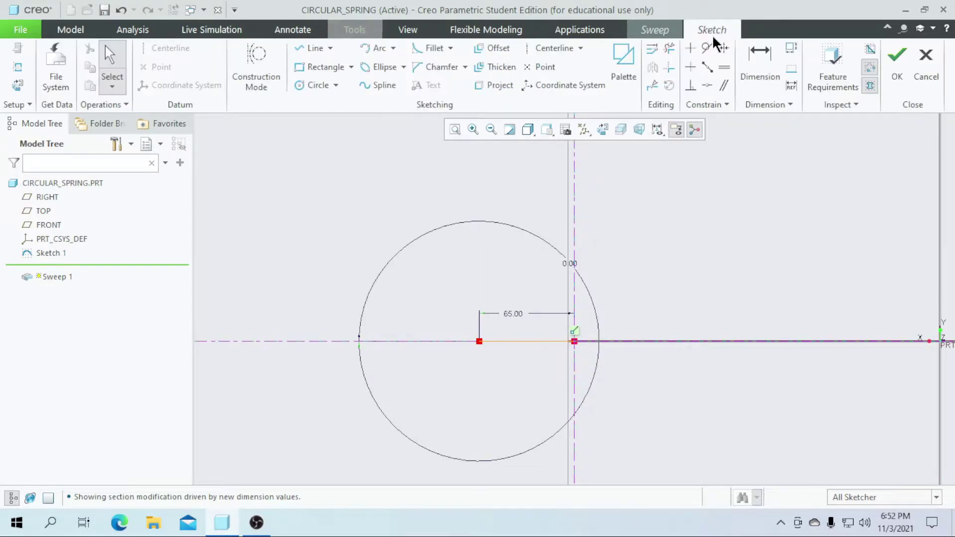
{"action": "left_click", "coordinate": [897, 72]}
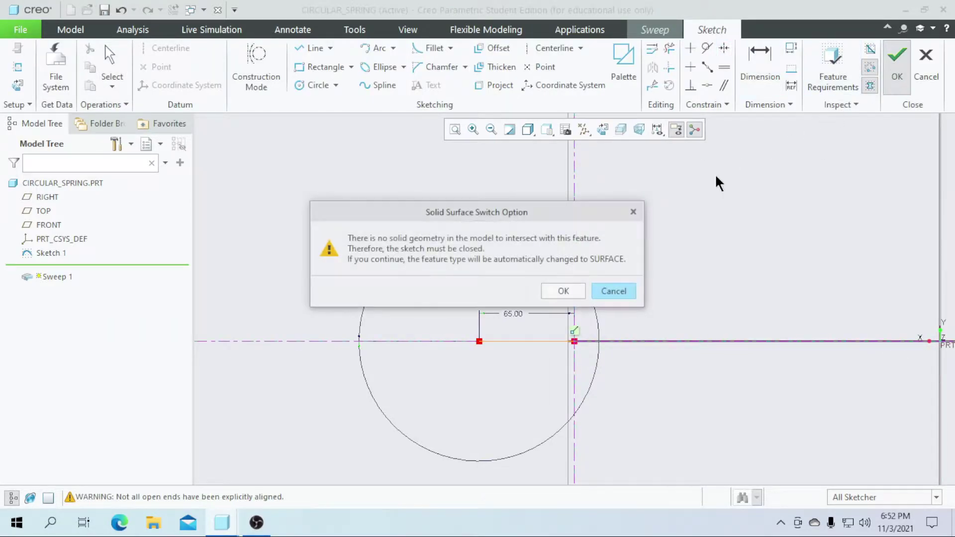
{"action": "left_click", "coordinate": [562, 292]}
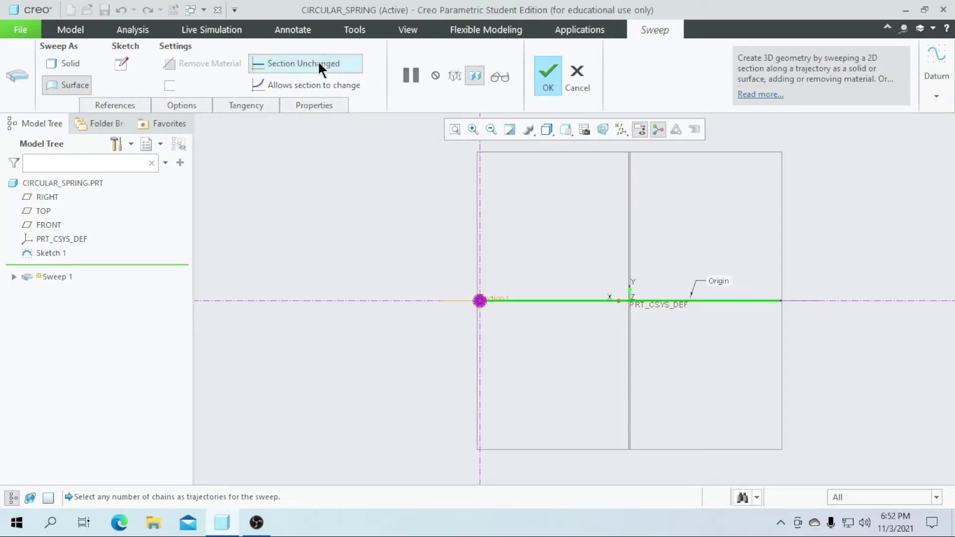
{"action": "left_click", "coordinate": [312, 83]}
Step: Complete Sweep 1 as a ring of twisting surface blades
{"action": "middle_click_drag", "start_coordinate": [566, 231], "coordinate": [625, 308]}
{"action": "left_click", "coordinate": [566, 130]}
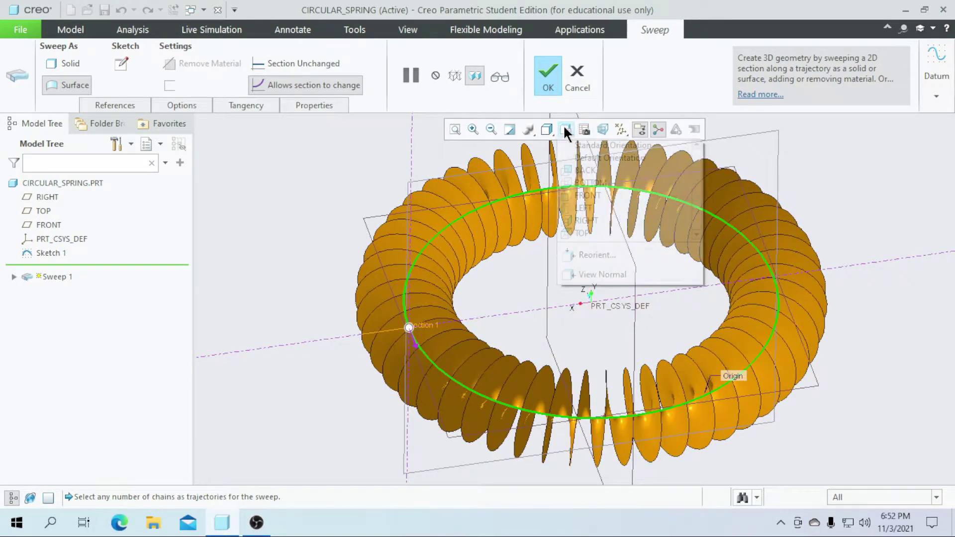
{"action": "left_click", "coordinate": [566, 130]}
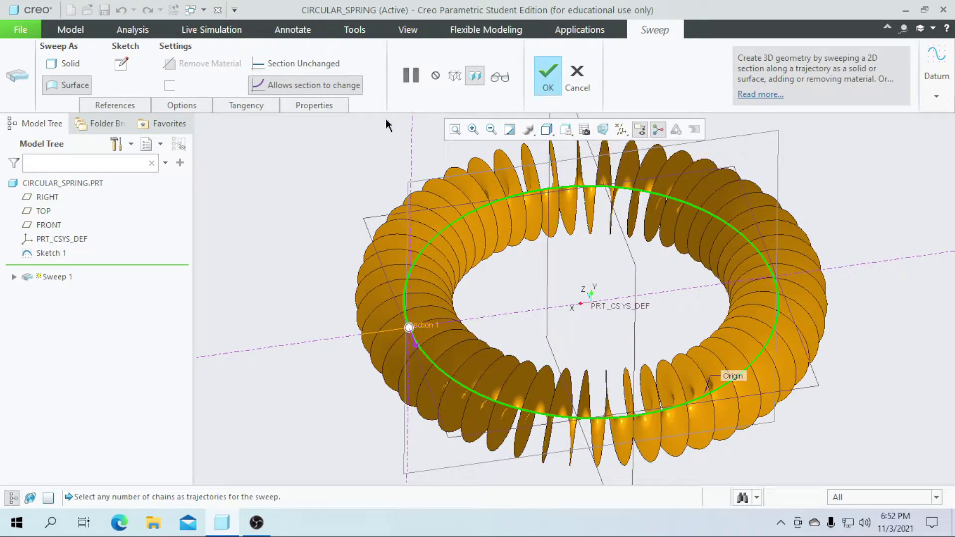
{"action": "left_click", "coordinate": [556, 85]}
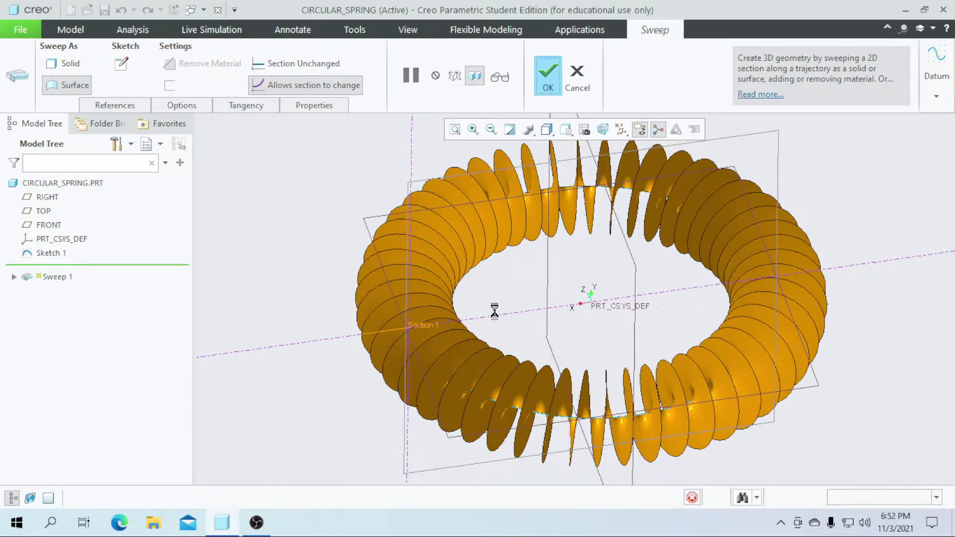
{"action": "left_click", "coordinate": [551, 315]}
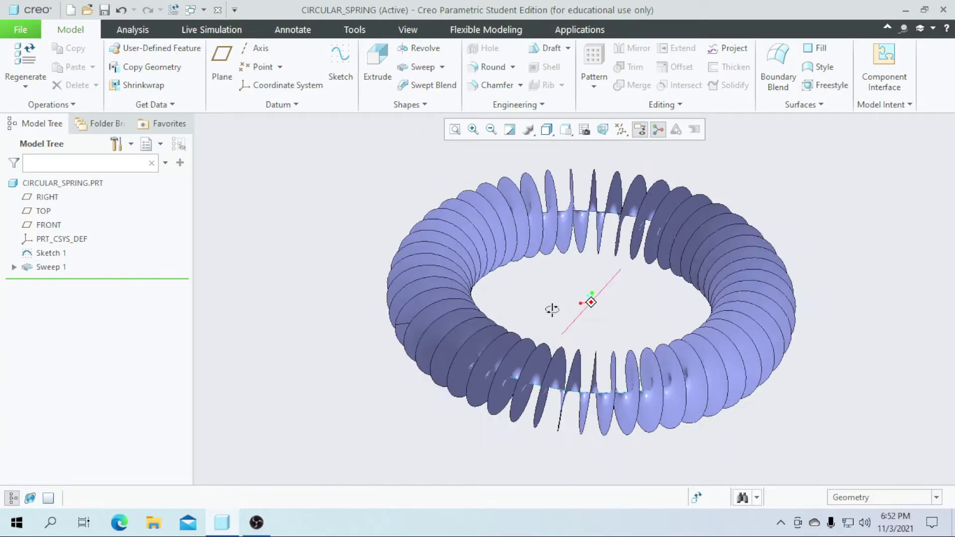
{"action": "scroll", "coordinate": [518, 420], "scroll_direction": "down", "scroll_amount": 2}
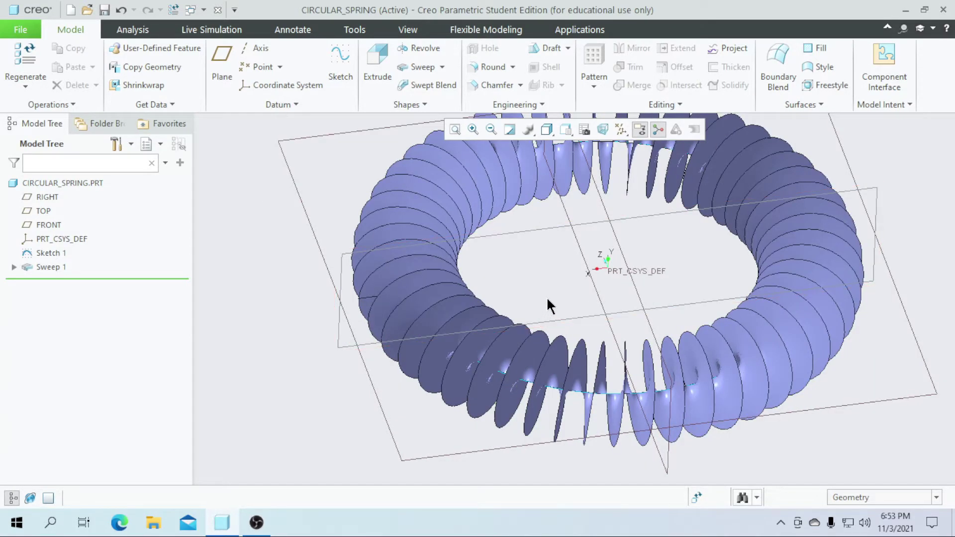
Step: Start a new sweep along the first surface's spiral edge and open its section sketch
{"action": "left_click", "coordinate": [424, 67]}
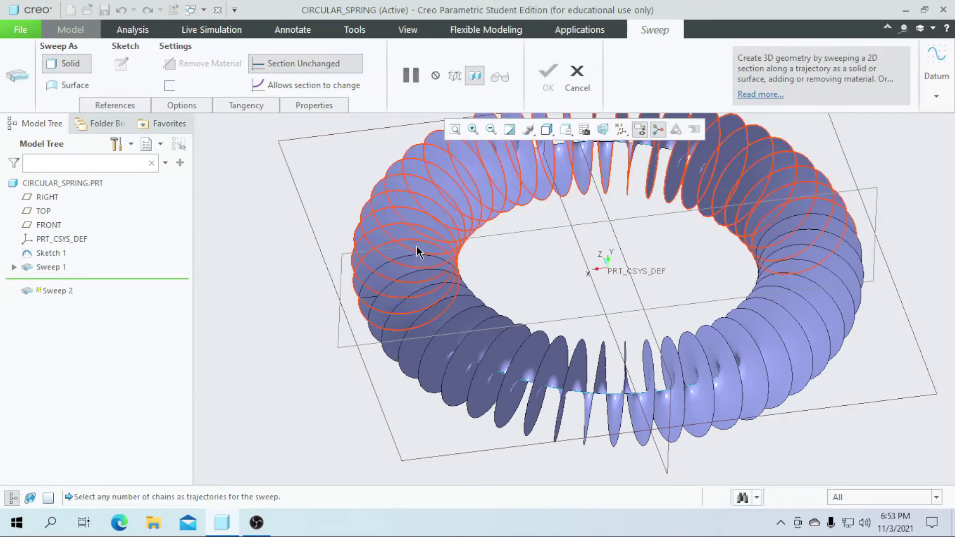
{"action": "left_click", "coordinate": [411, 276]}
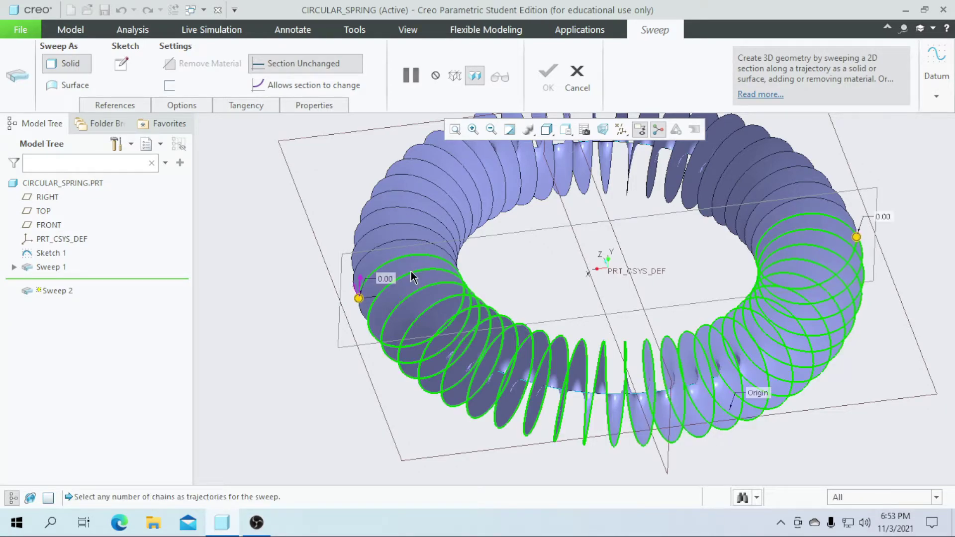
{"action": "left_click", "coordinate": [119, 69]}
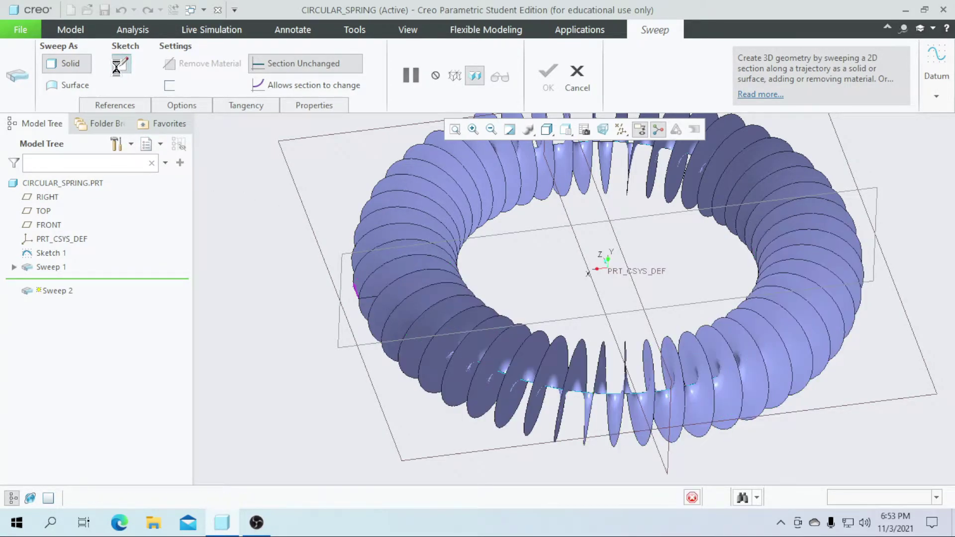
{"action": "left_click", "coordinate": [603, 131]}
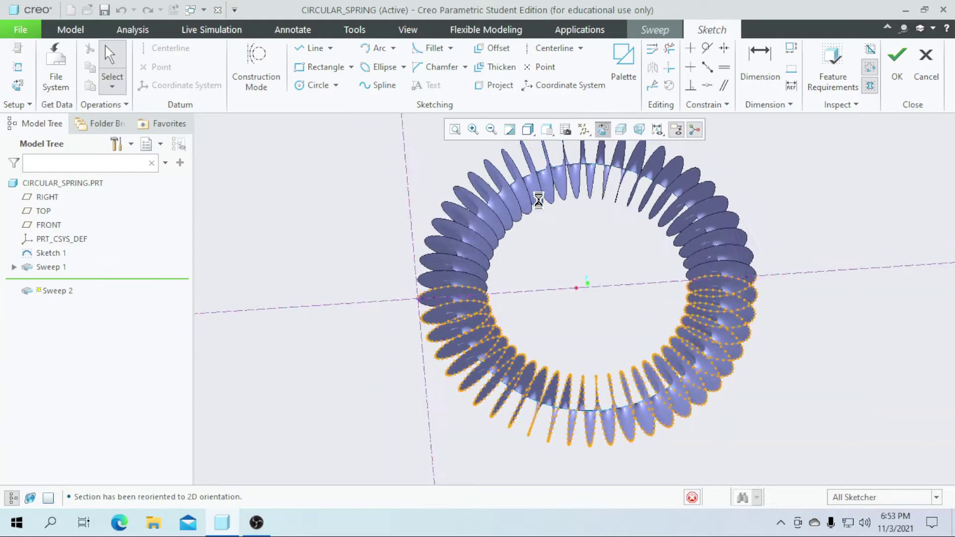
{"action": "scroll", "coordinate": [377, 307], "scroll_direction": "down", "scroll_amount": 5}
{"action": "scroll", "coordinate": [527, 240], "scroll_direction": "down", "scroll_amount": 3}
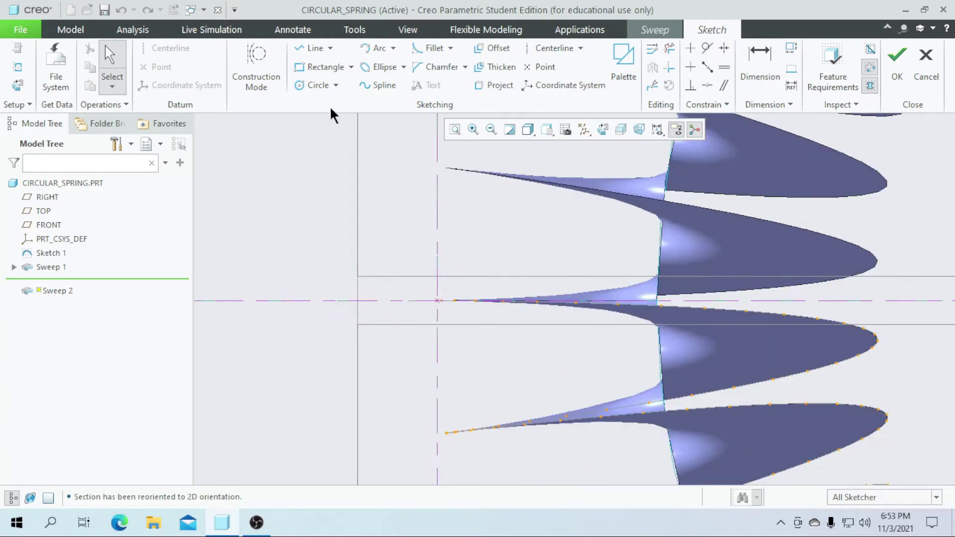
Step: Sketch a Ø10 circle at the section origin and finish the sketch
{"action": "left_click", "coordinate": [313, 85]}
{"action": "left_click", "coordinate": [437, 302]}
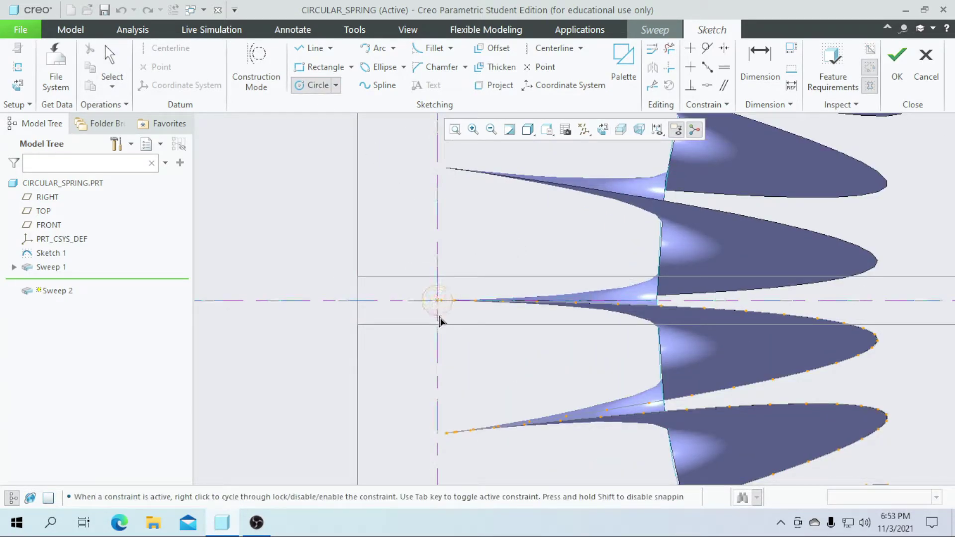
{"action": "left_click", "coordinate": [423, 293]}
{"action": "middle_click", "coordinate": [420, 292]}
{"action": "double_click", "coordinate": [407, 286]}
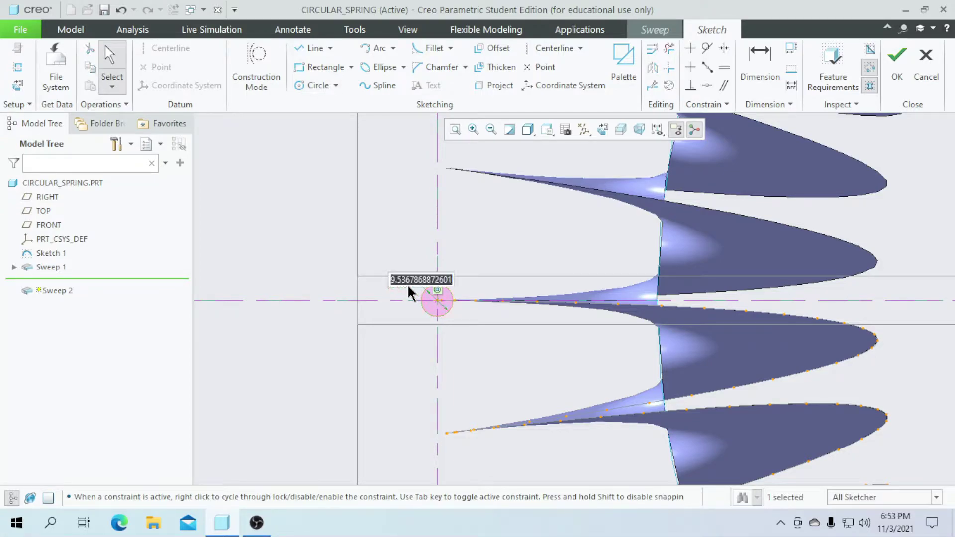
{"action": "type", "text": "10"}
{"action": "key", "text": "Return"}
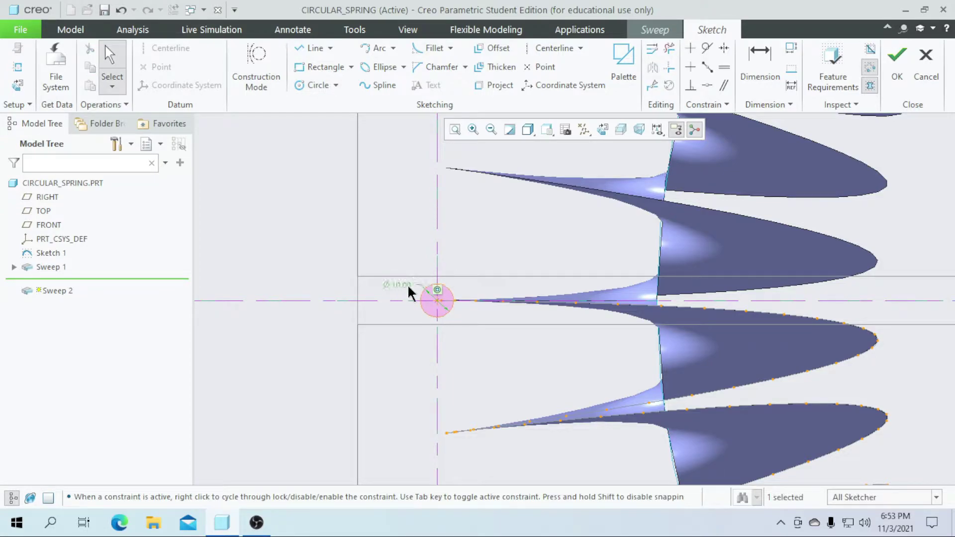
{"action": "scroll", "coordinate": [500, 293], "scroll_direction": "up", "scroll_amount": 3}
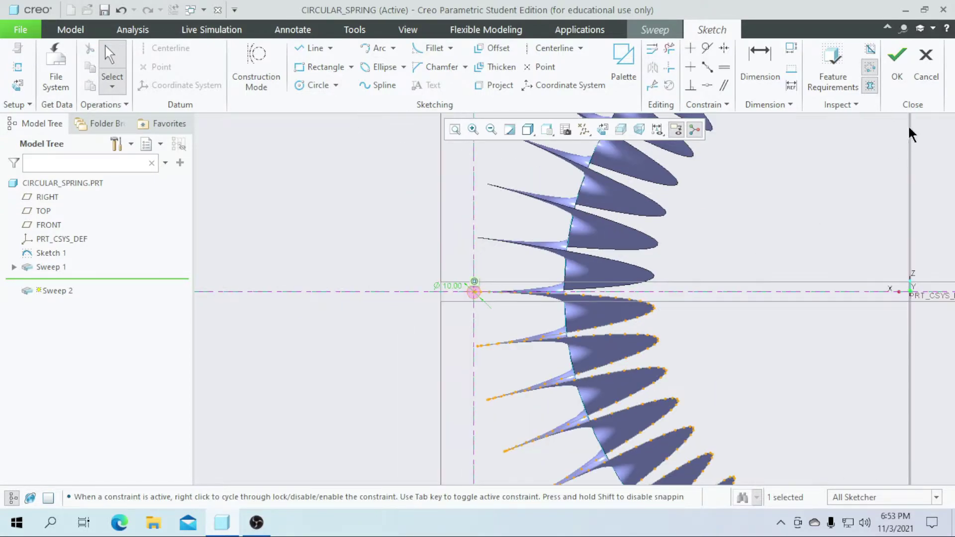
{"action": "left_click", "coordinate": [897, 65]}
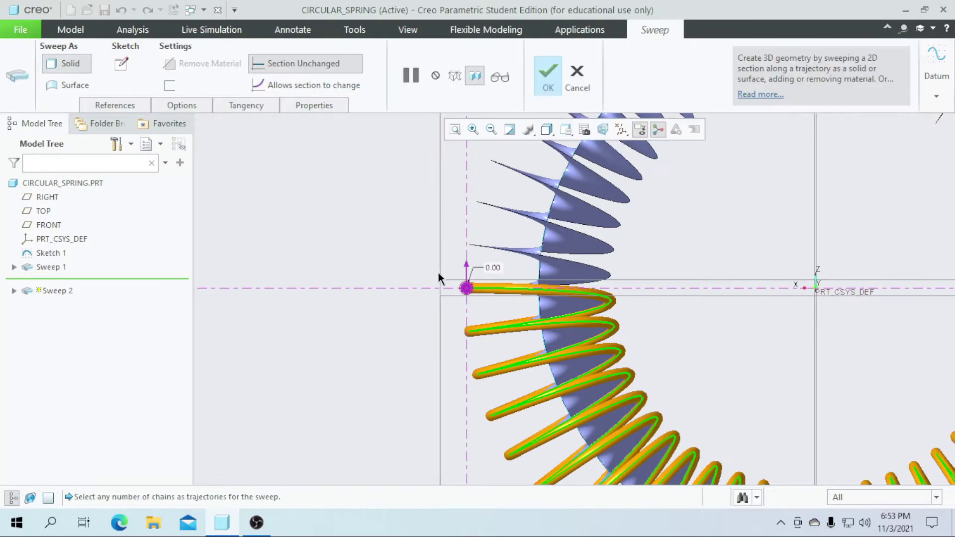
Step: Complete Sweep 2 as a solid coil spring
{"action": "middle_click_drag", "start_coordinate": [542, 351], "coordinate": [535, 314]}
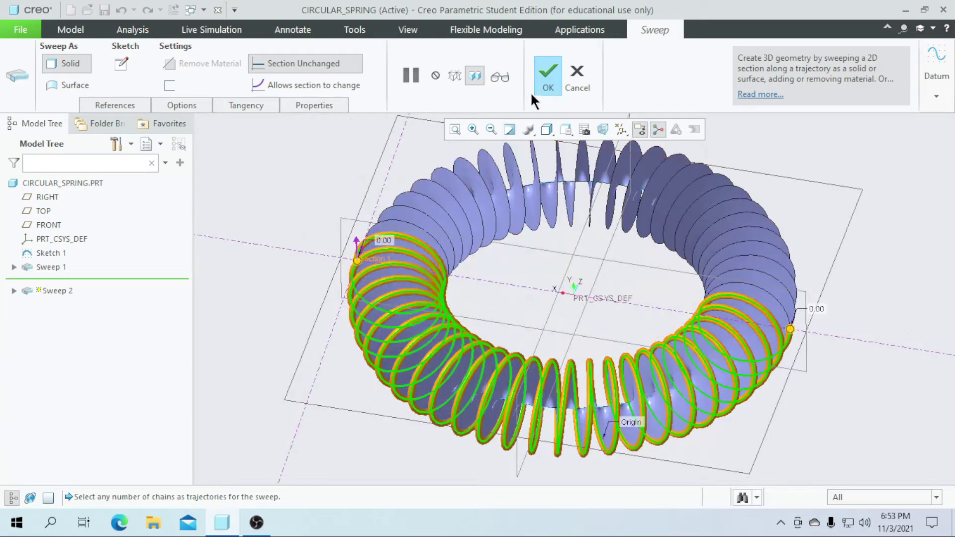
{"action": "left_click", "coordinate": [549, 79]}
{"action": "scroll", "coordinate": [554, 288], "scroll_direction": "down", "scroll_amount": 2}
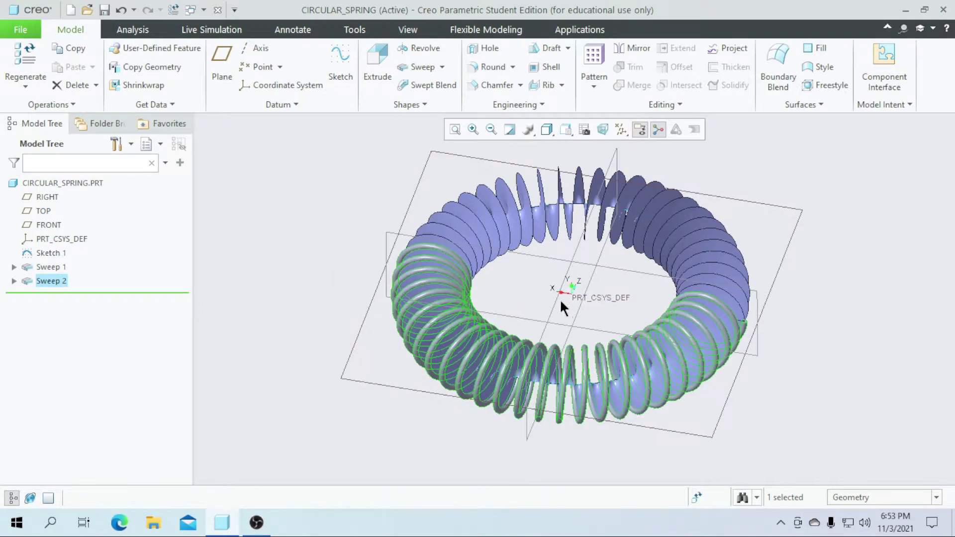
Step: Start a new sweep on the helical curve with a variable section
{"action": "left_click", "coordinate": [314, 302]}
{"action": "middle_click_drag", "start_coordinate": [506, 301], "coordinate": [521, 313]}
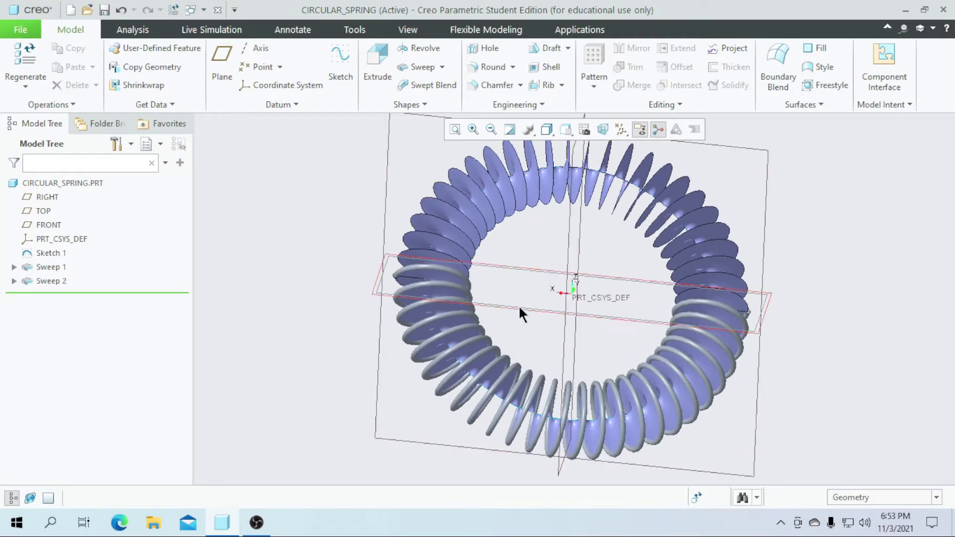
{"action": "scroll", "coordinate": [520, 314], "scroll_direction": "up", "scroll_amount": 2}
{"action": "left_click", "coordinate": [413, 67]}
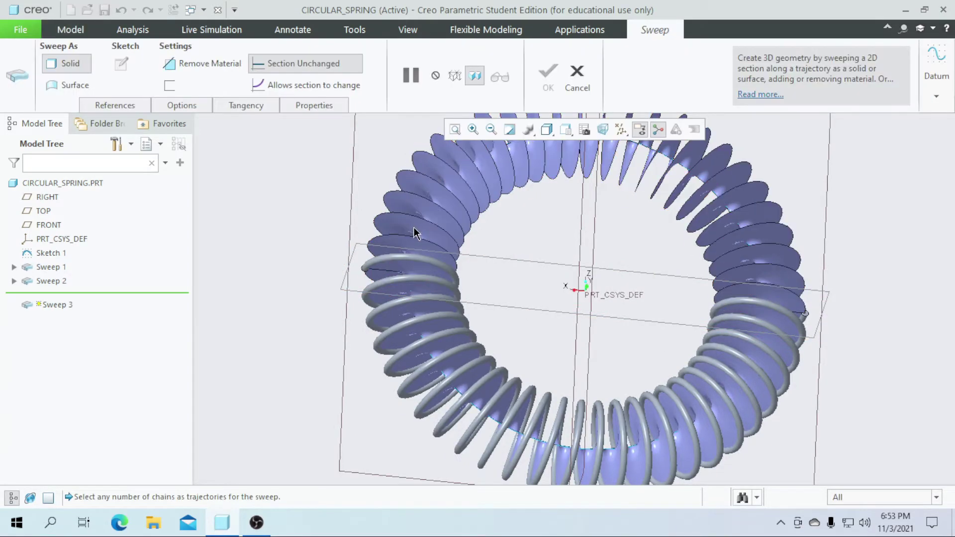
{"action": "left_click", "coordinate": [421, 238]}
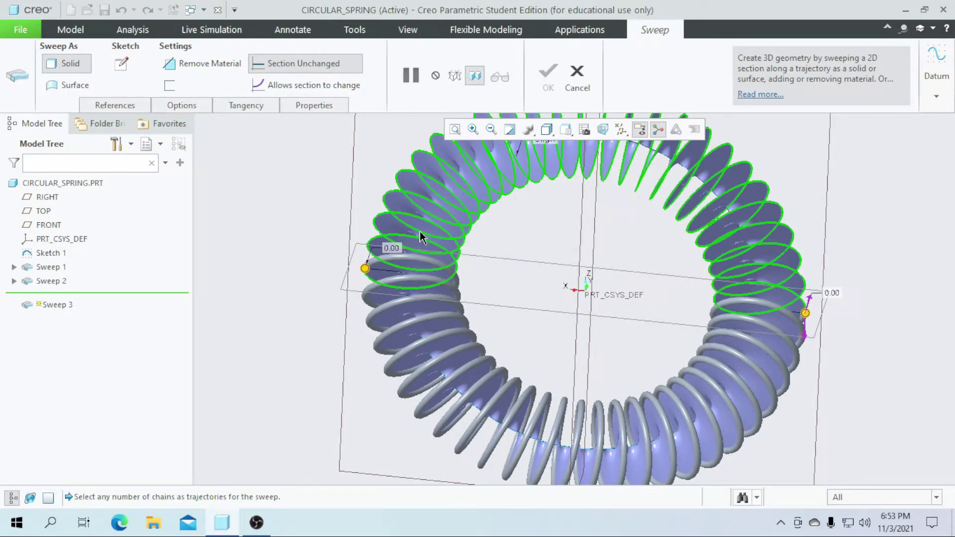
{"action": "left_click", "coordinate": [303, 86]}
Step: Sketch a circular wire section at the trajectory start and finish the sketch
{"action": "left_click", "coordinate": [121, 63]}
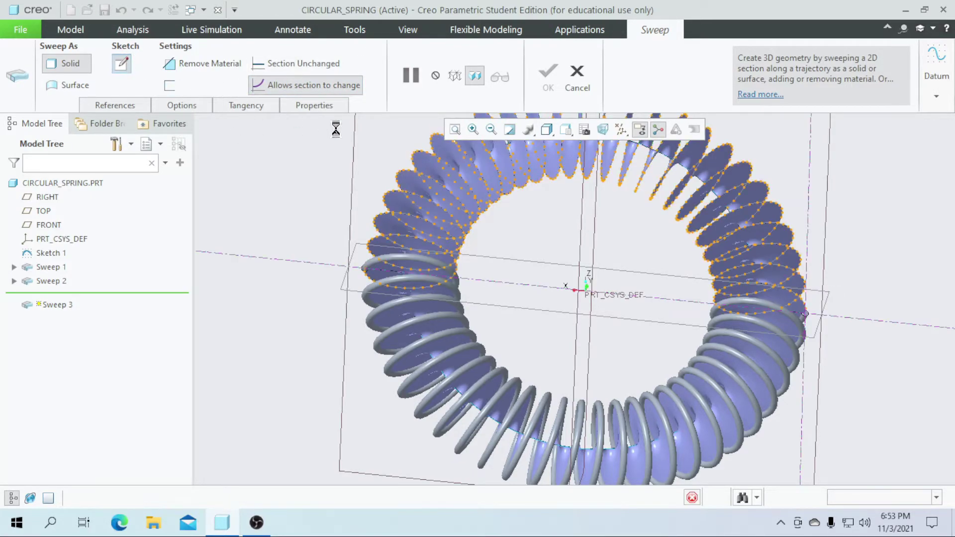
{"action": "scroll", "coordinate": [418, 318], "scroll_direction": "up", "scroll_amount": 6}
{"action": "left_click", "coordinate": [313, 85]}
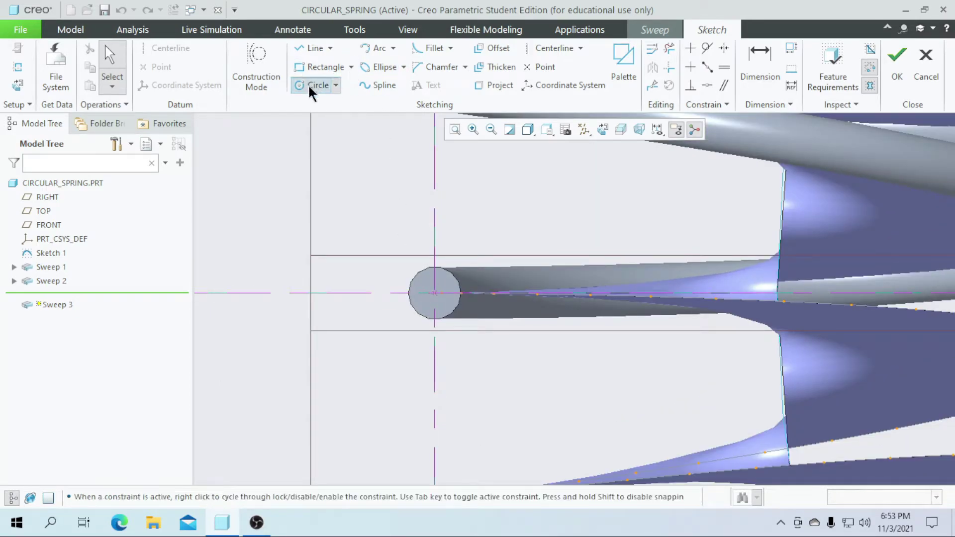
{"action": "left_click", "coordinate": [434, 293]}
{"action": "left_click", "coordinate": [448, 318]}
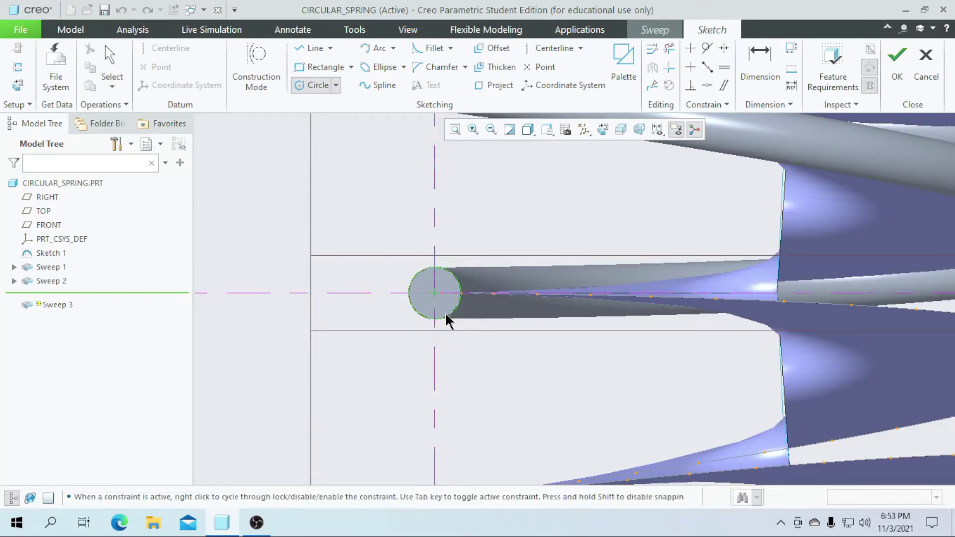
{"action": "scroll", "coordinate": [438, 288], "scroll_direction": "down", "scroll_amount": 4}
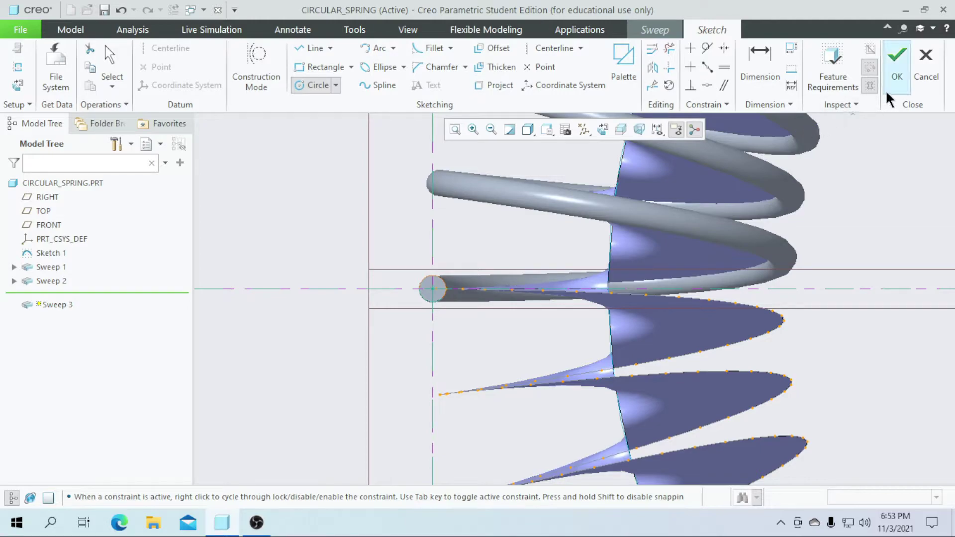
{"action": "left_click", "coordinate": [897, 82]}
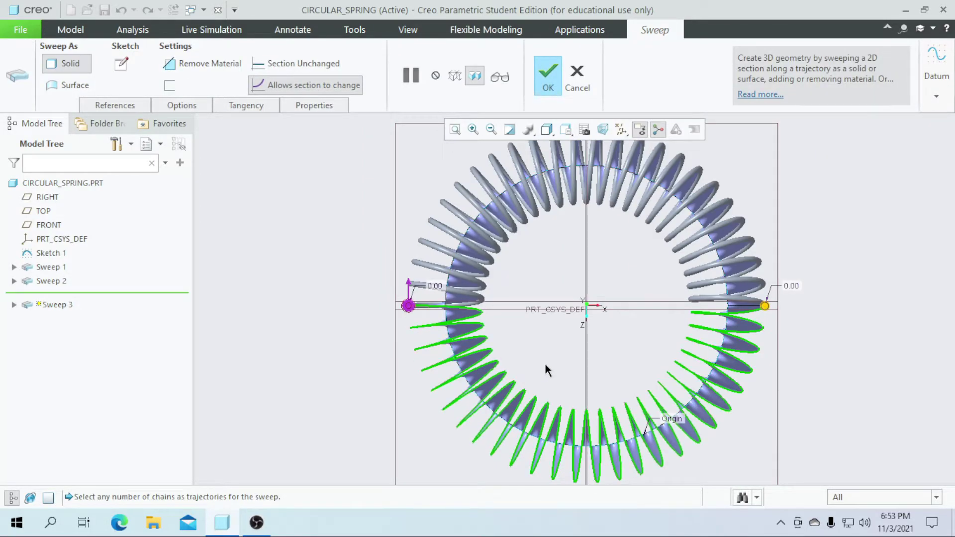
Step: Keep the section constant along the trajectory and complete Sweep 3
{"action": "scroll", "coordinate": [549, 369], "scroll_direction": "up", "scroll_amount": 2}
{"action": "scroll", "coordinate": [559, 354], "scroll_direction": "down", "scroll_amount": 3}
{"action": "middle_click_drag", "start_coordinate": [561, 348], "coordinate": [475, 287]}
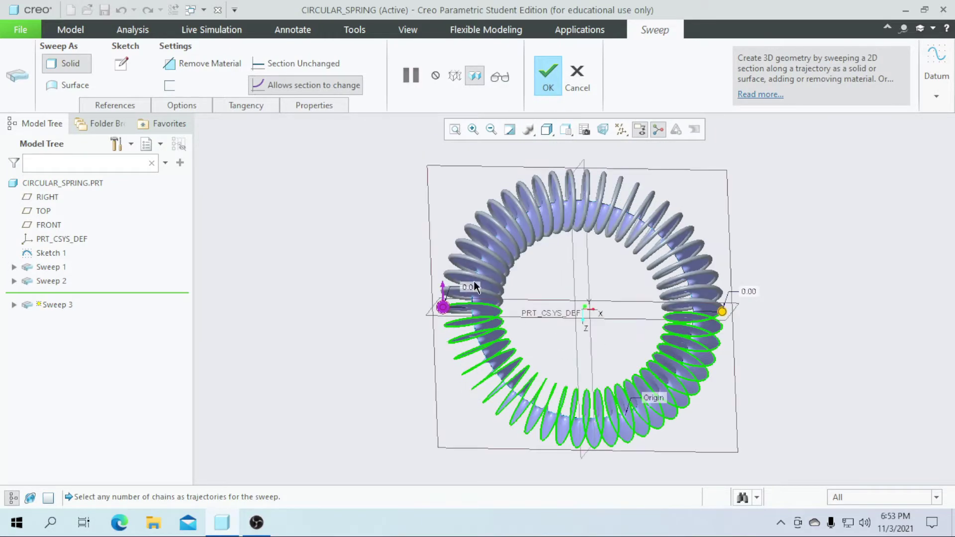
{"action": "left_click", "coordinate": [304, 64]}
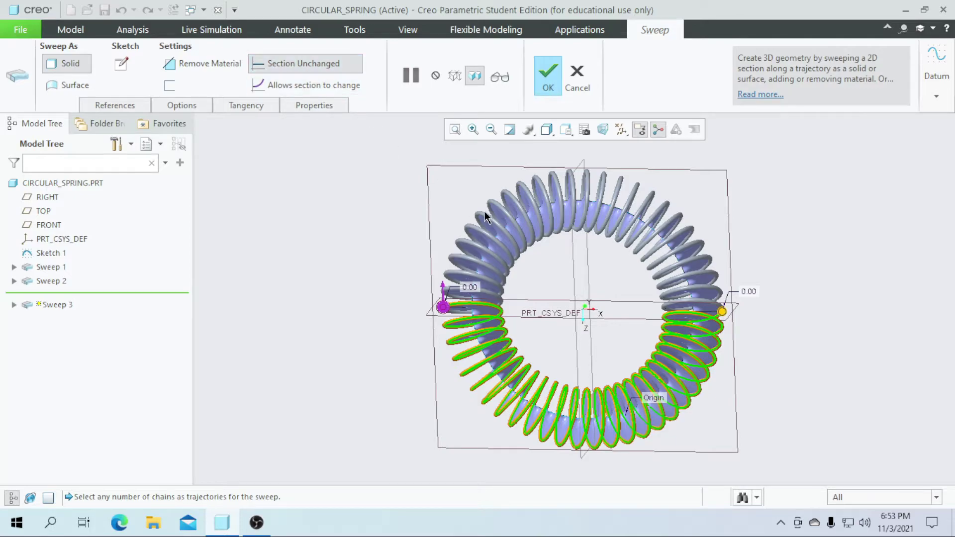
{"action": "mouse_move", "coordinate": [533, 276]}
{"action": "middle_mouse_down"}
{"action": "mouse_move", "coordinate": [552, 274]}
{"action": "mouse_move", "coordinate": [543, 283]}
{"action": "middle_mouse_up"}
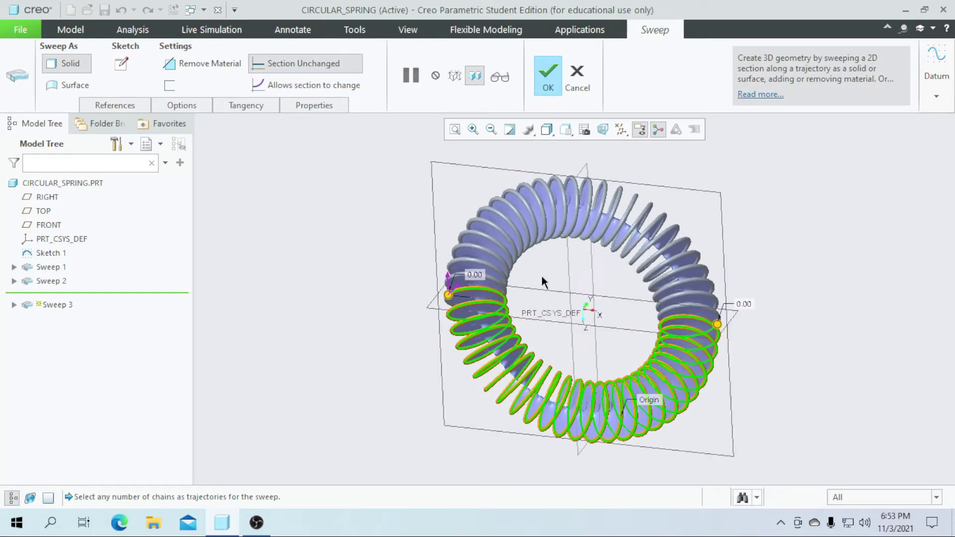
{"action": "left_click", "coordinate": [546, 84]}
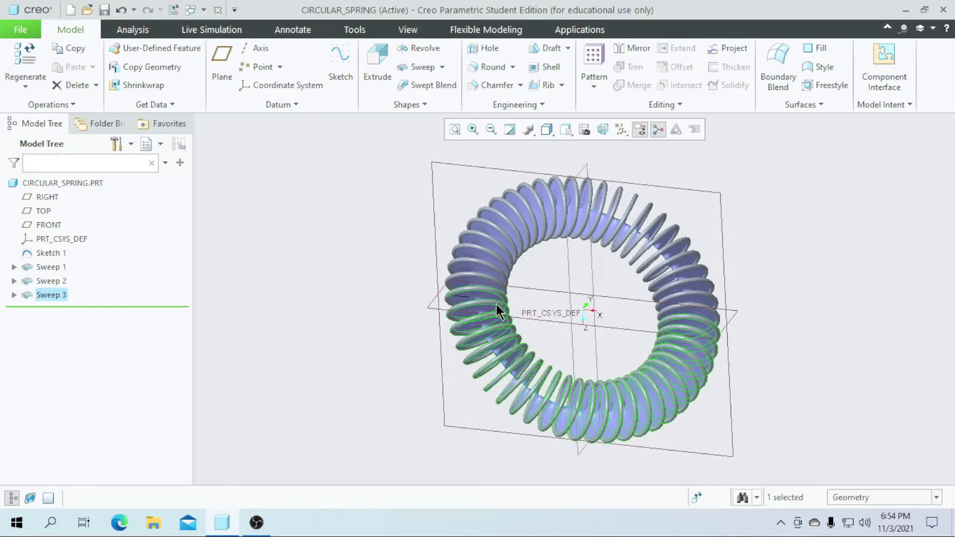
Step: Hide Sketch 1 and the Sweep 1 surface from the model tree
{"action": "scroll", "coordinate": [398, 313], "scroll_direction": "down", "scroll_amount": 2}
{"action": "left_click", "coordinate": [385, 329]}
{"action": "middle_click_drag", "start_coordinate": [385, 328], "coordinate": [419, 305]}
{"action": "scroll", "coordinate": [677, 326], "scroll_direction": "down", "scroll_amount": 1}
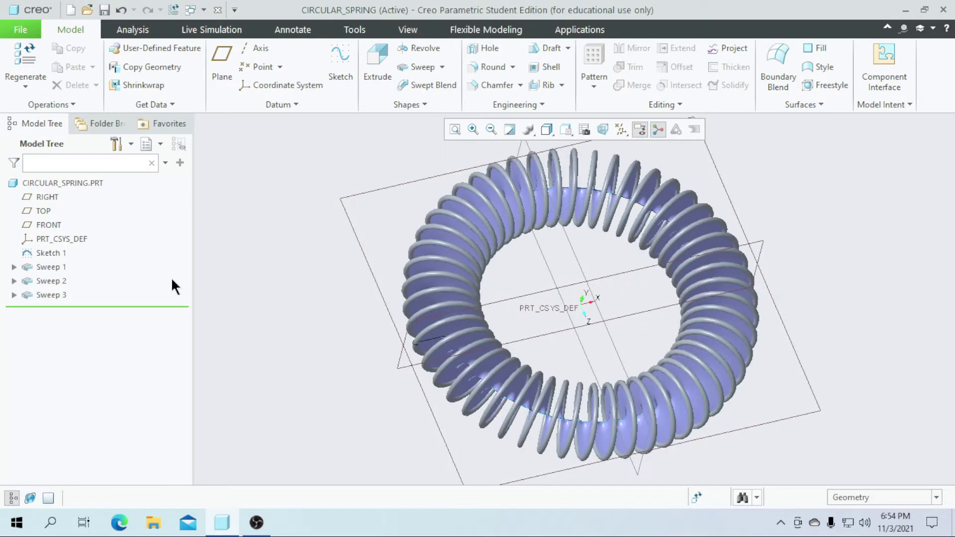
{"action": "left_click", "coordinate": [45, 251]}
{"action": "left_click", "coordinate": [71, 203]}
{"action": "left_click", "coordinate": [49, 268]}
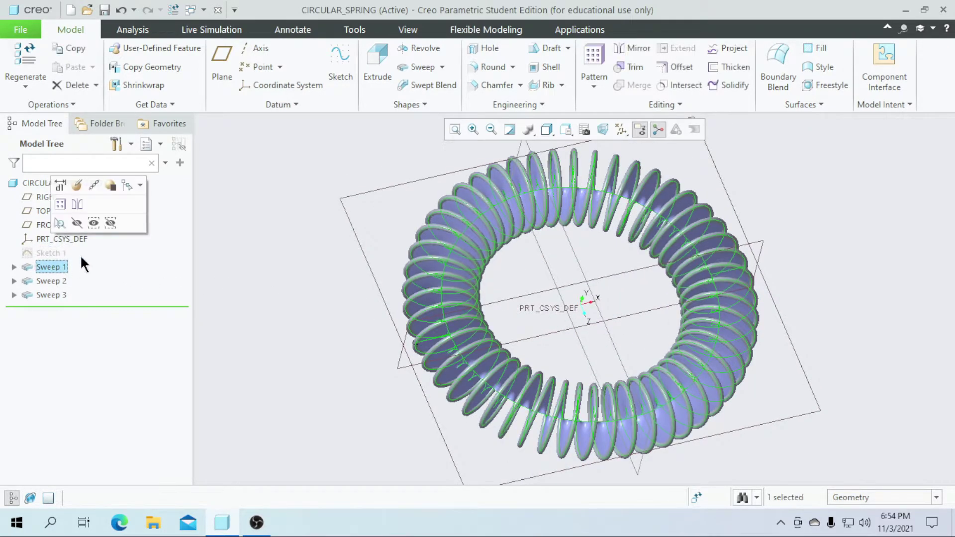
{"action": "left_click", "coordinate": [79, 222]}
{"action": "middle_click_drag", "start_coordinate": [340, 345], "coordinate": [347, 386]}
Step: Apply the chrome appearance to the whole spring part using the Part filter
{"action": "left_click", "coordinate": [407, 31]}
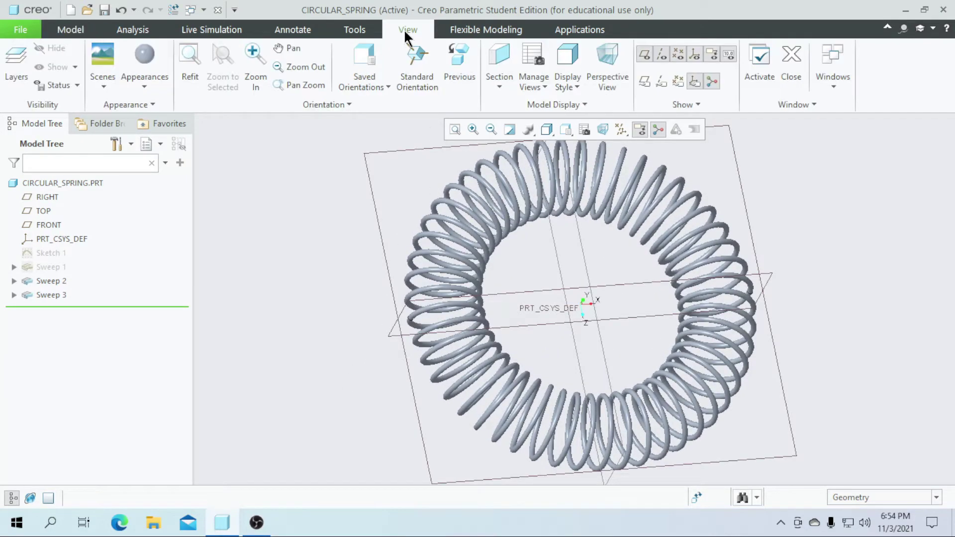
{"action": "left_click", "coordinate": [149, 81]}
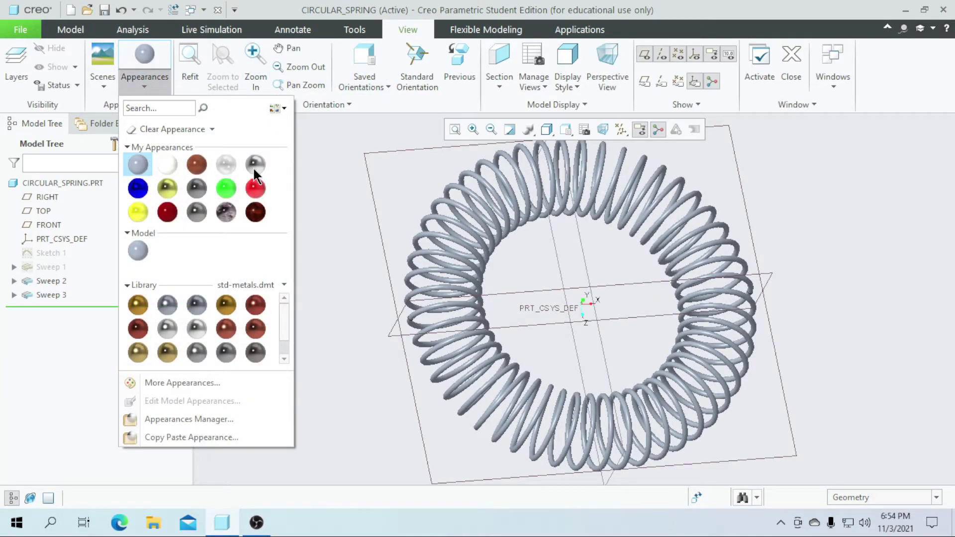
{"action": "left_click", "coordinate": [255, 165]}
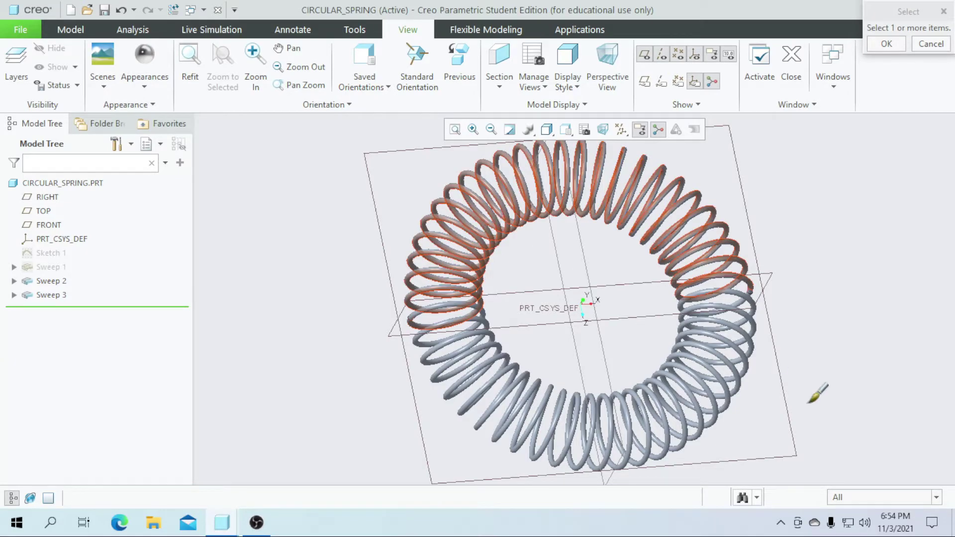
{"action": "left_click", "coordinate": [908, 497]}
{"action": "left_click", "coordinate": [873, 482]}
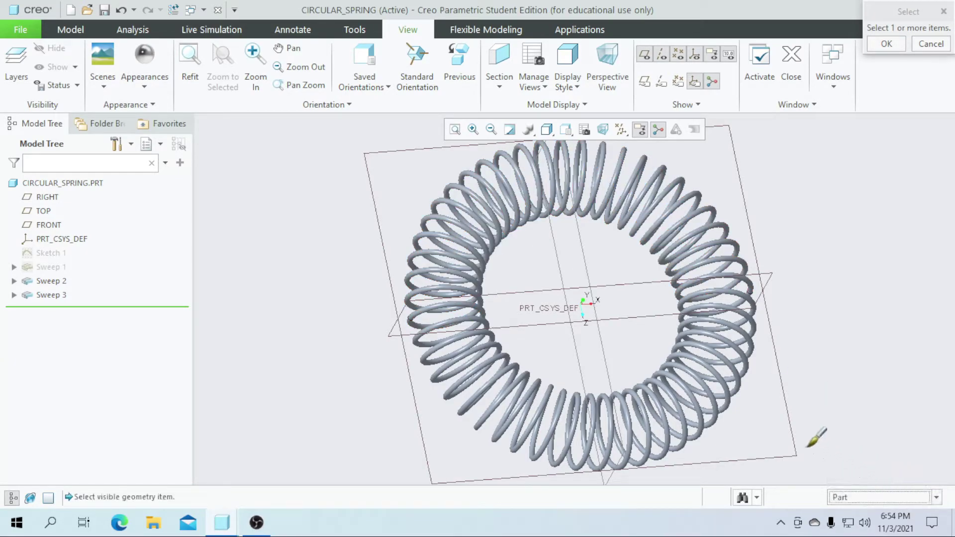
{"action": "left_click", "coordinate": [722, 362]}
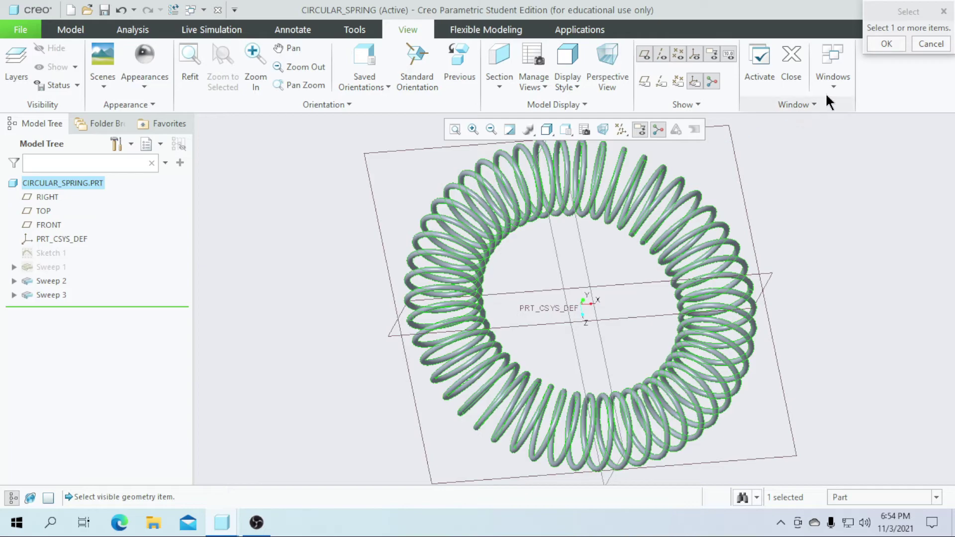
{"action": "left_click", "coordinate": [888, 42]}
Step: Turn off display of all datums
{"action": "middle_click_drag", "start_coordinate": [848, 264], "coordinate": [648, 192]}
{"action": "left_click", "coordinate": [622, 128]}
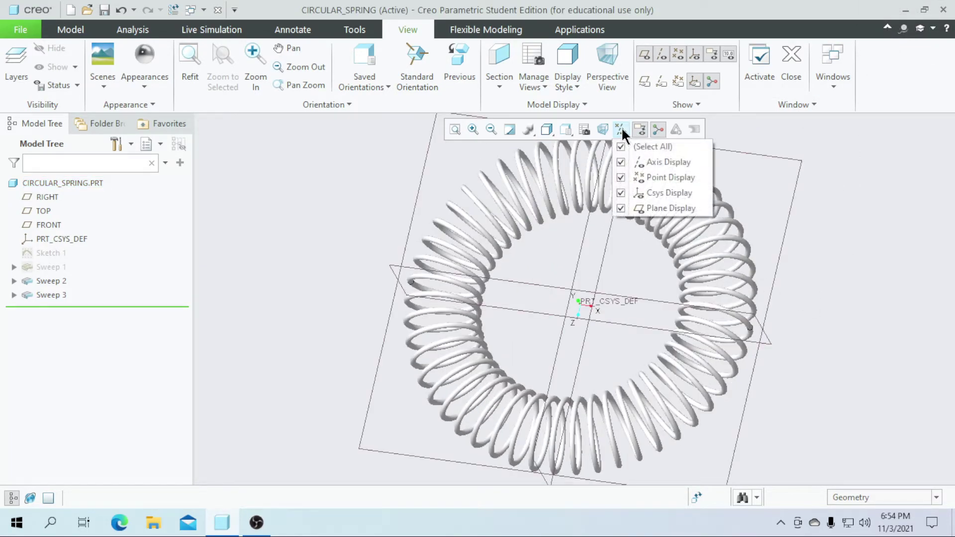
{"action": "left_click", "coordinate": [625, 147]}
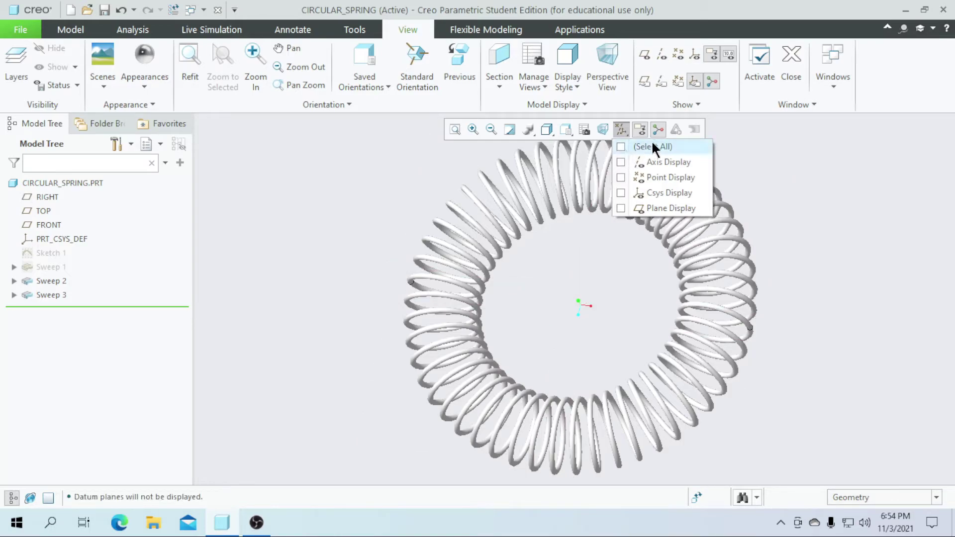
Step: Set the display style to Shading With Reflections
{"action": "middle_click_drag", "start_coordinate": [793, 193], "coordinate": [859, 234]}
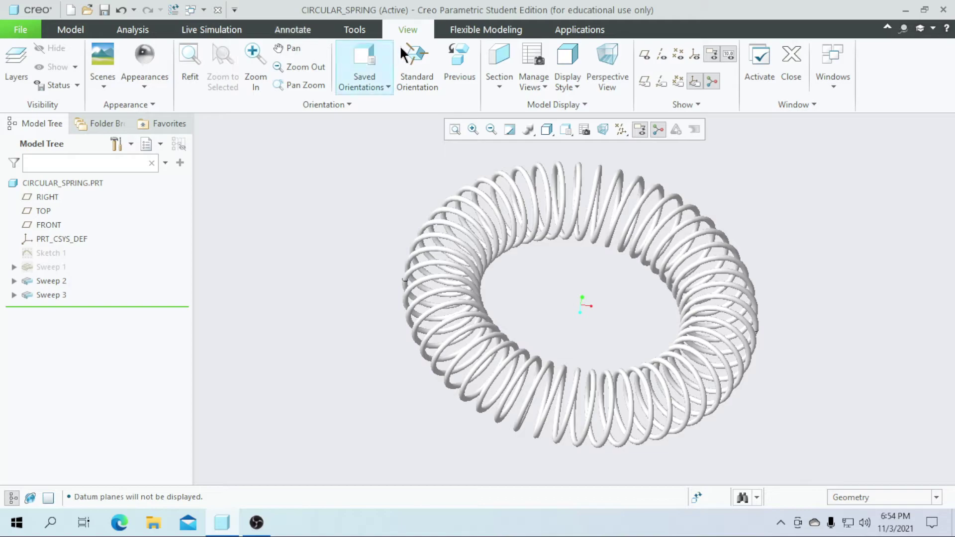
{"action": "left_click", "coordinate": [550, 131]}
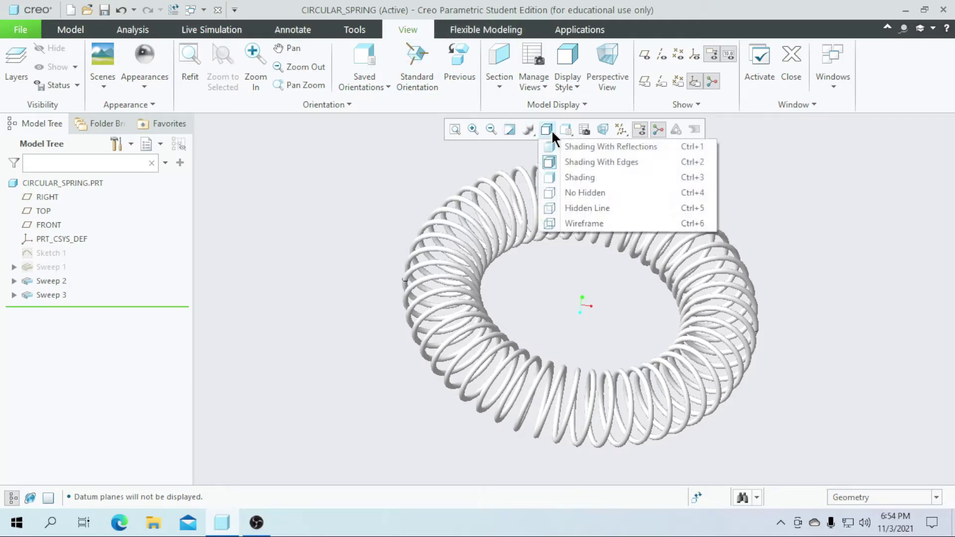
{"action": "left_click", "coordinate": [572, 149]}
{"action": "scroll", "coordinate": [572, 285], "scroll_direction": "up", "scroll_amount": 3}
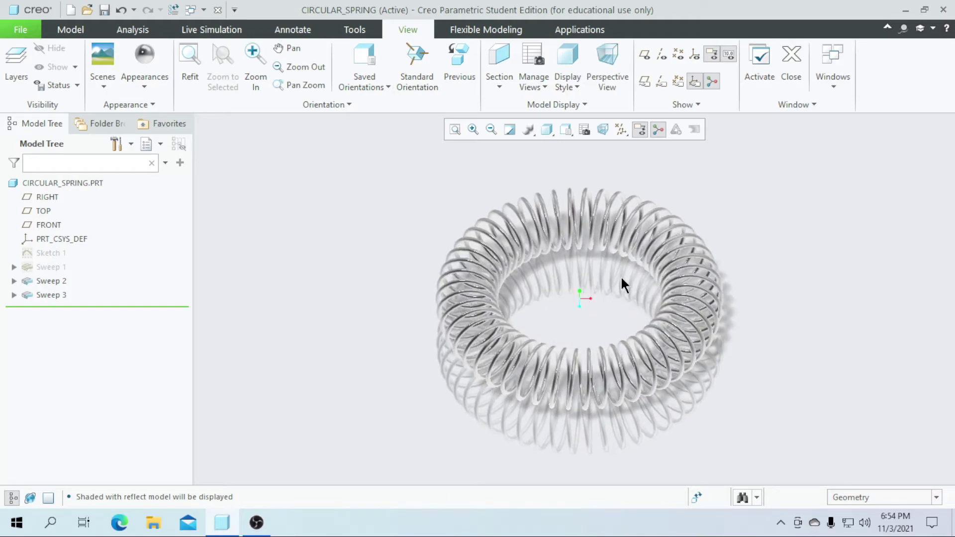
{"action": "scroll", "coordinate": [625, 271], "scroll_direction": "down", "scroll_amount": 2}
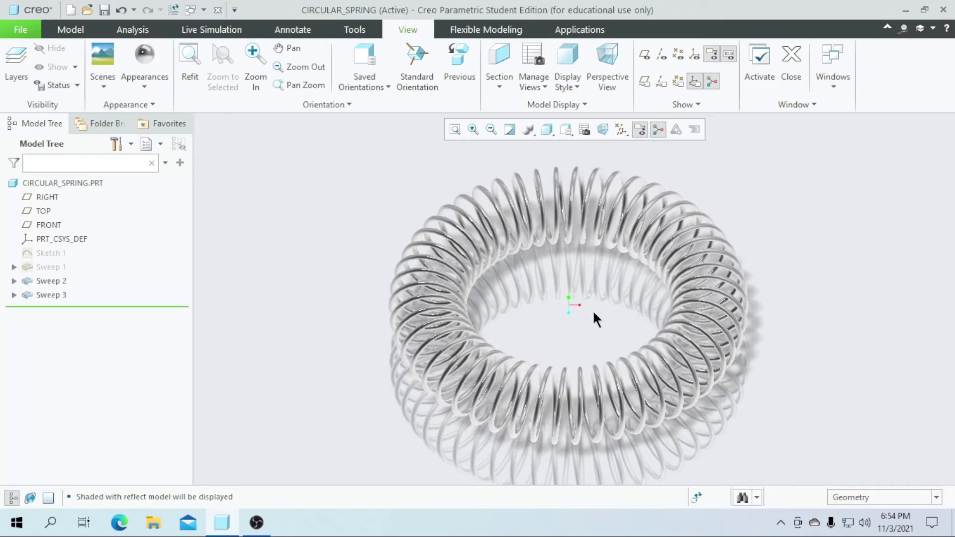